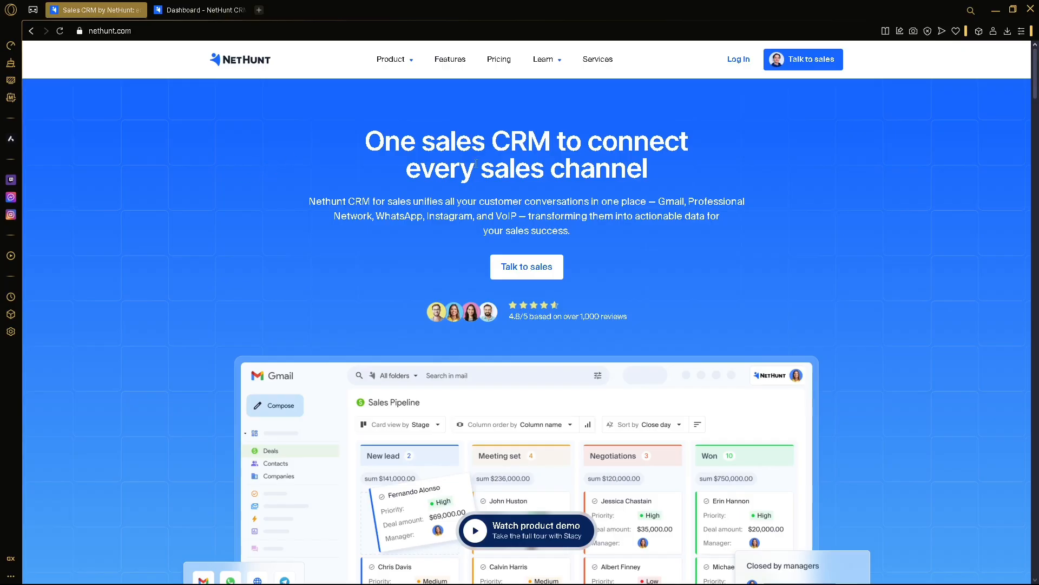
Step: Look over the NetHunt homepage, including the sales pipeline preview and the businesses section
scroll(637, 174, "down", 6)
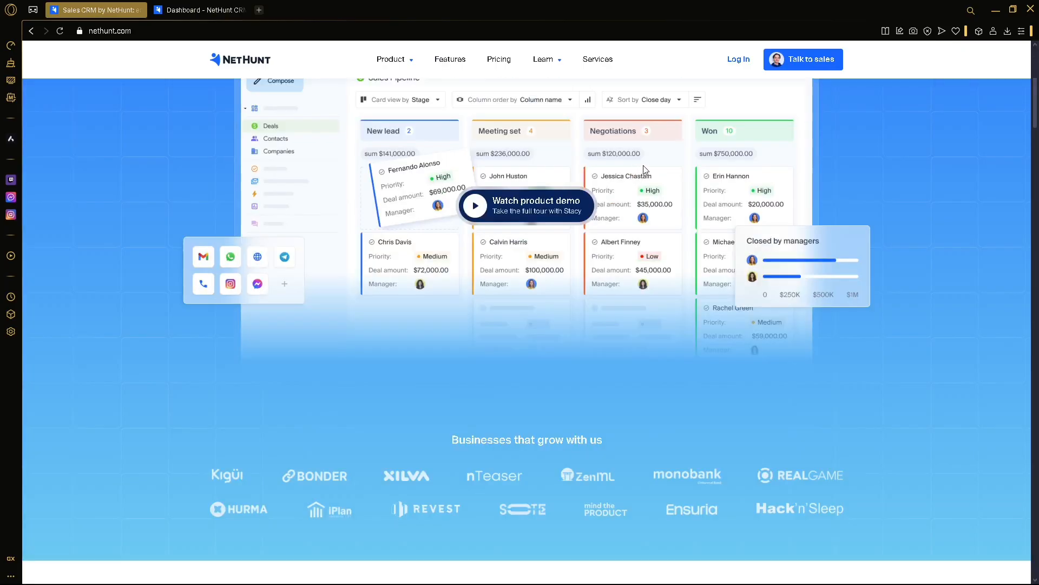
scroll(657, 164, "down", 2)
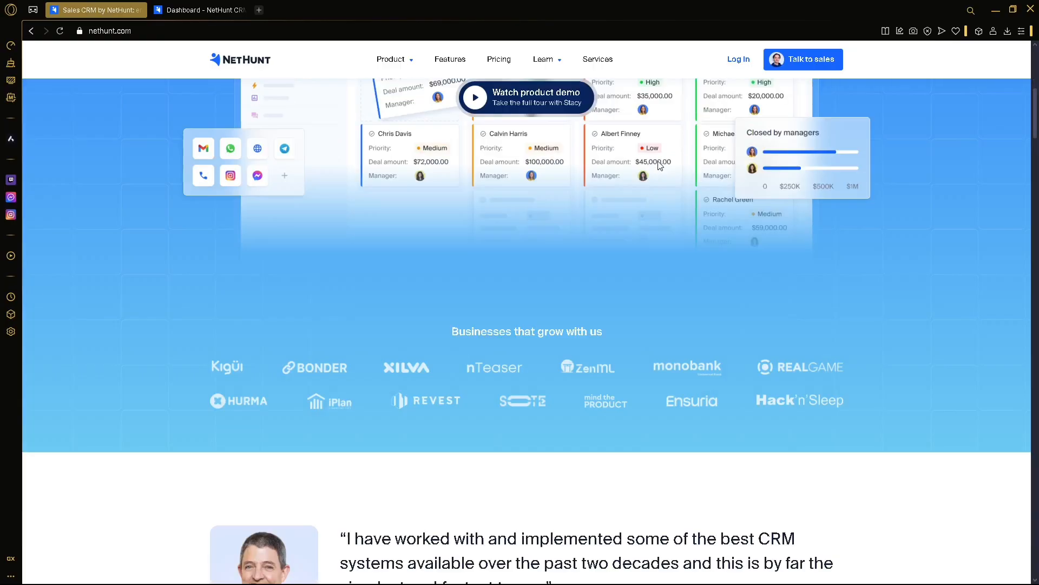
scroll(682, 155, "down", 2)
scroll(691, 153, "up", 7)
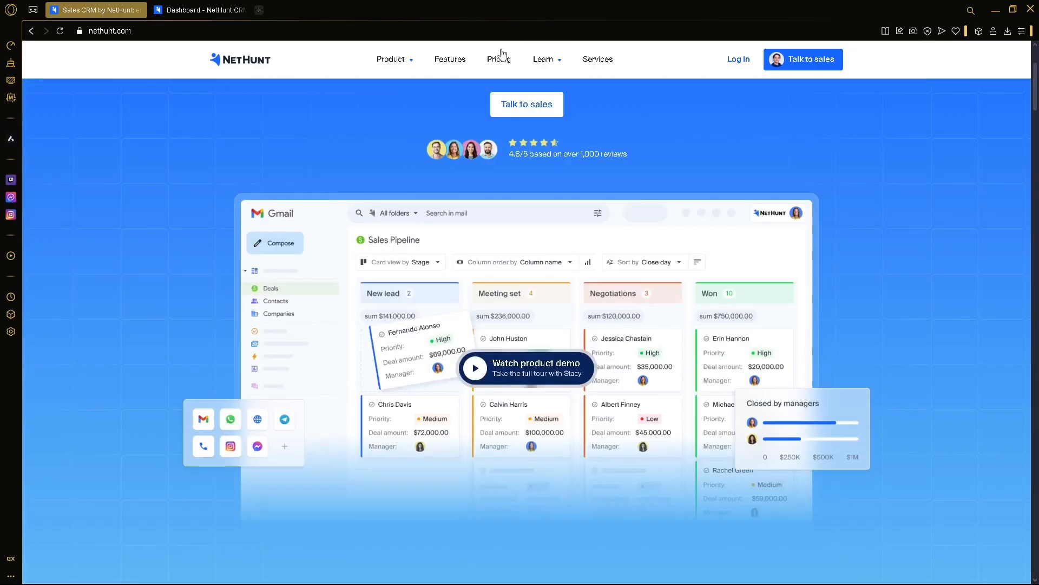
mouse_move(379, 62)
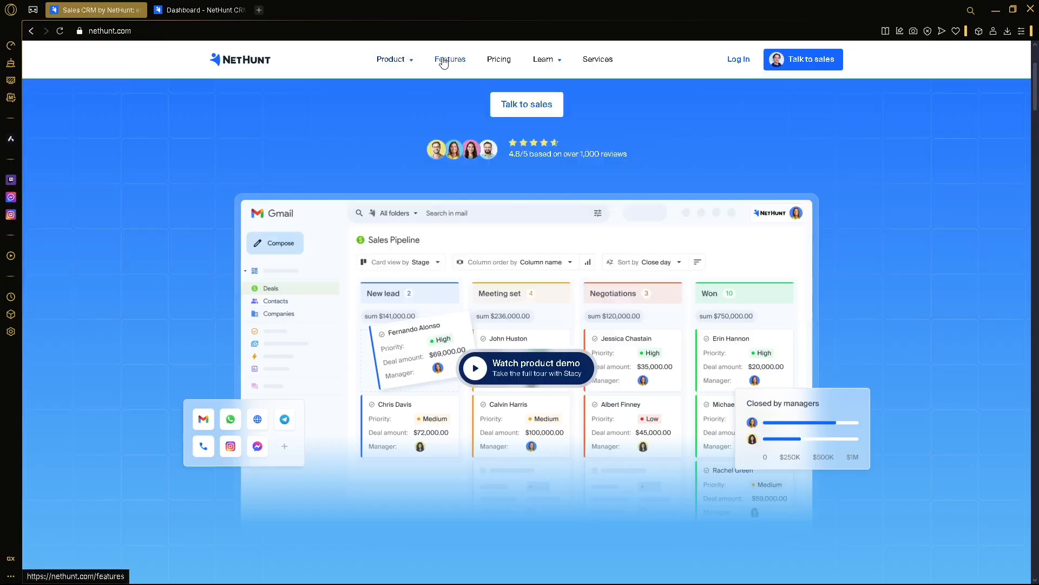
Step: Review the Features page of the NetHunt site, from the feature categories to the Sales automation section
left_click(444, 61)
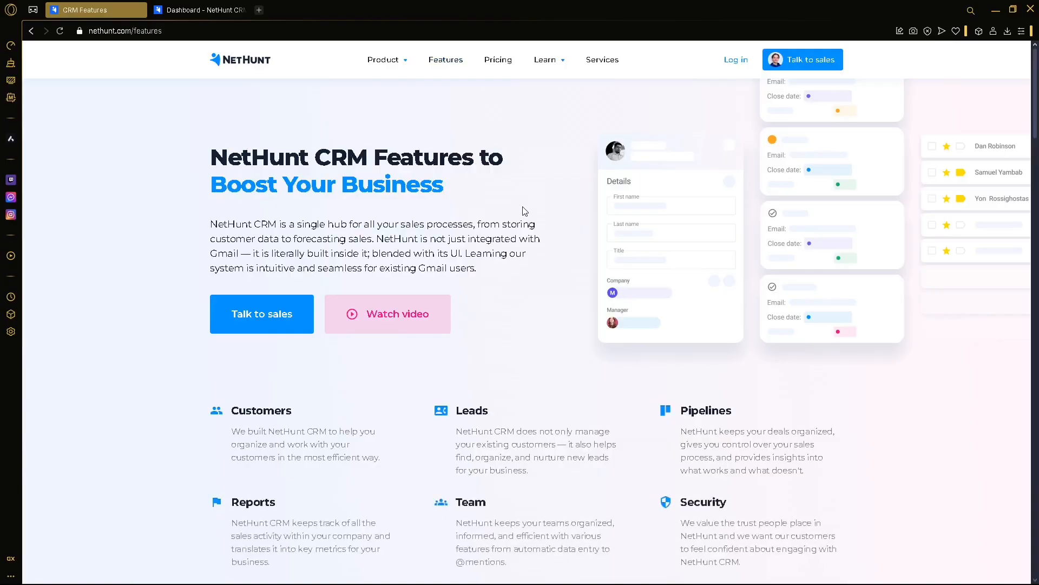
scroll(526, 209, "down", 2)
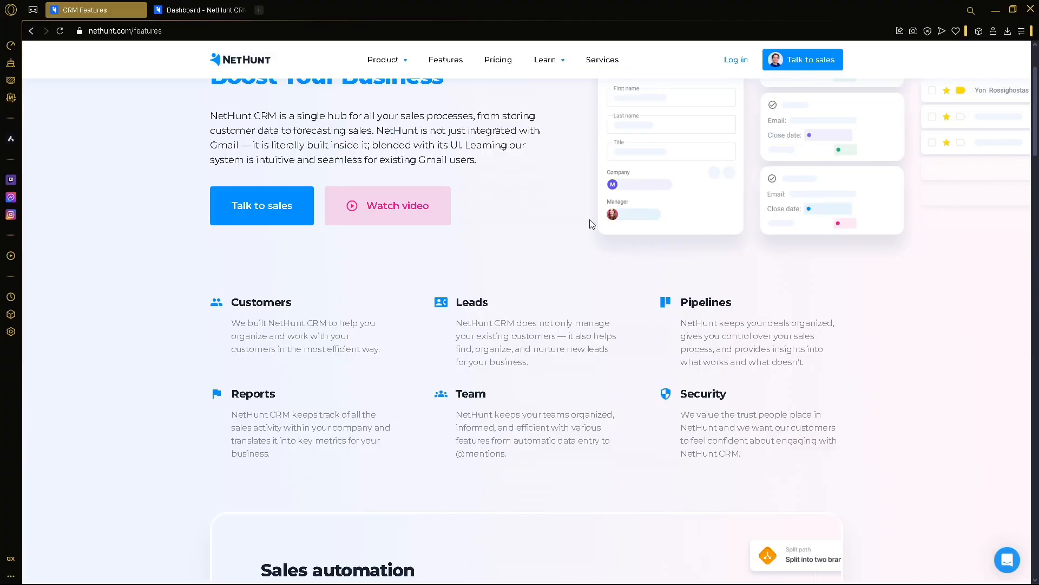
scroll(592, 223, "down", 2)
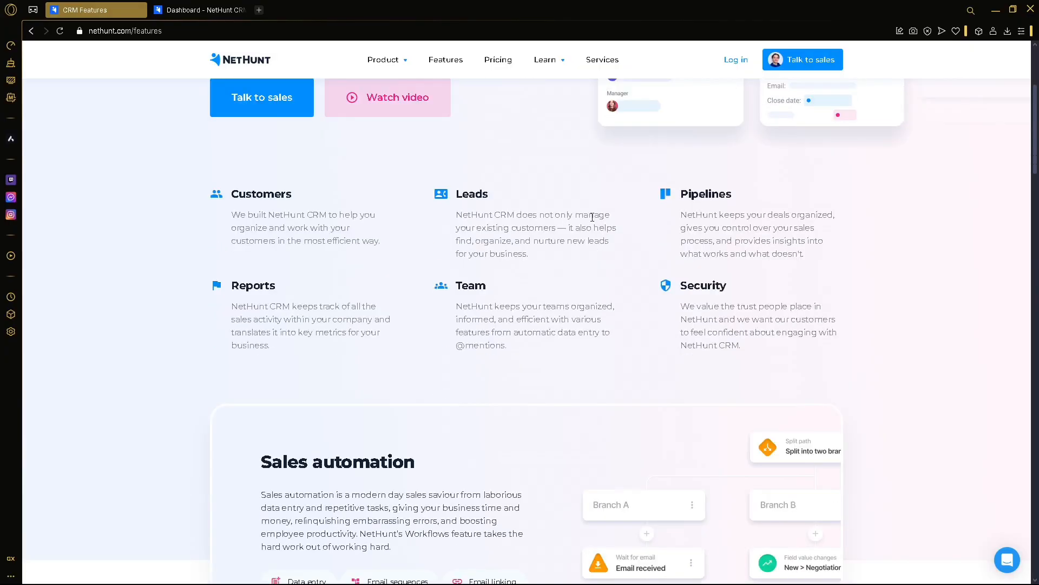
scroll(594, 213, "down", 1)
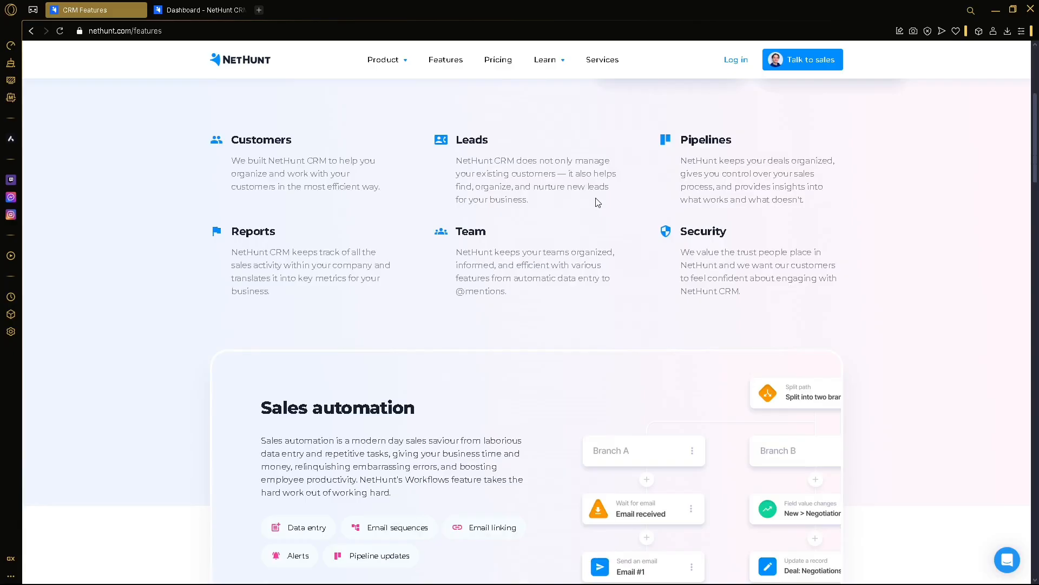
scroll(297, 132, "down", 4)
left_click(200, 9)
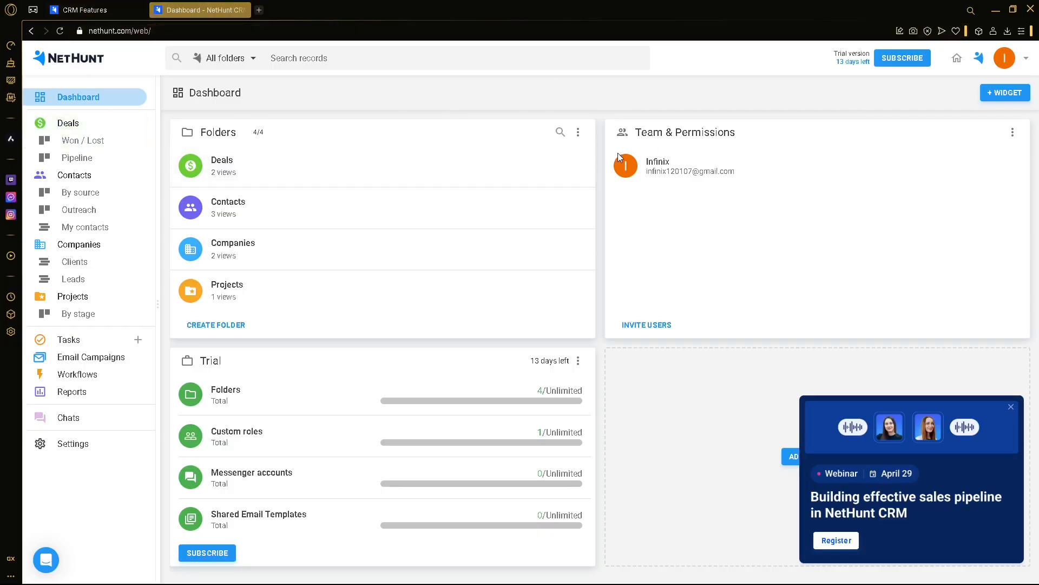
left_click(85, 10)
scroll(743, 205, "up", 4)
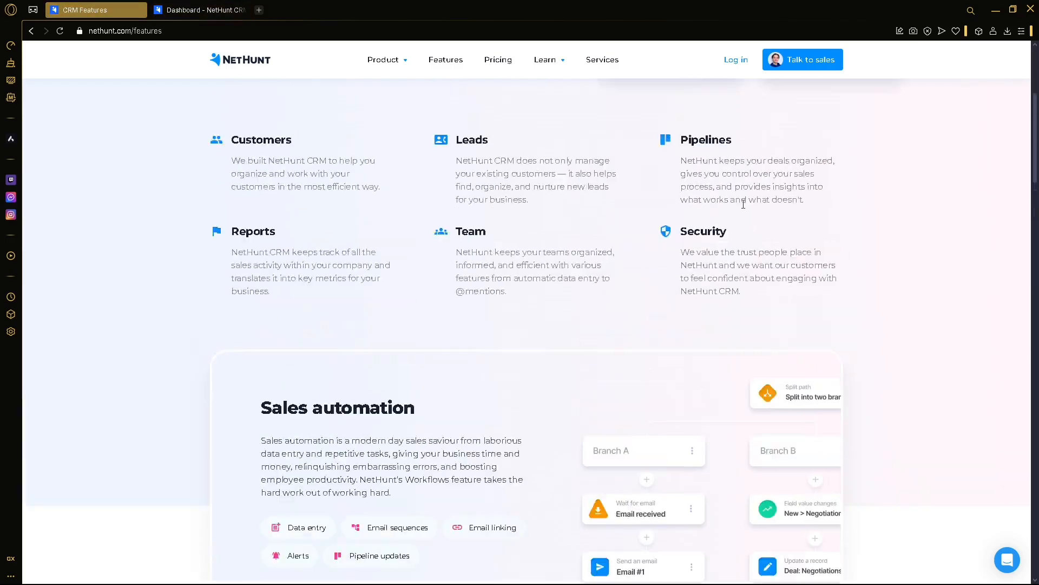
scroll(707, 217, "up", 5)
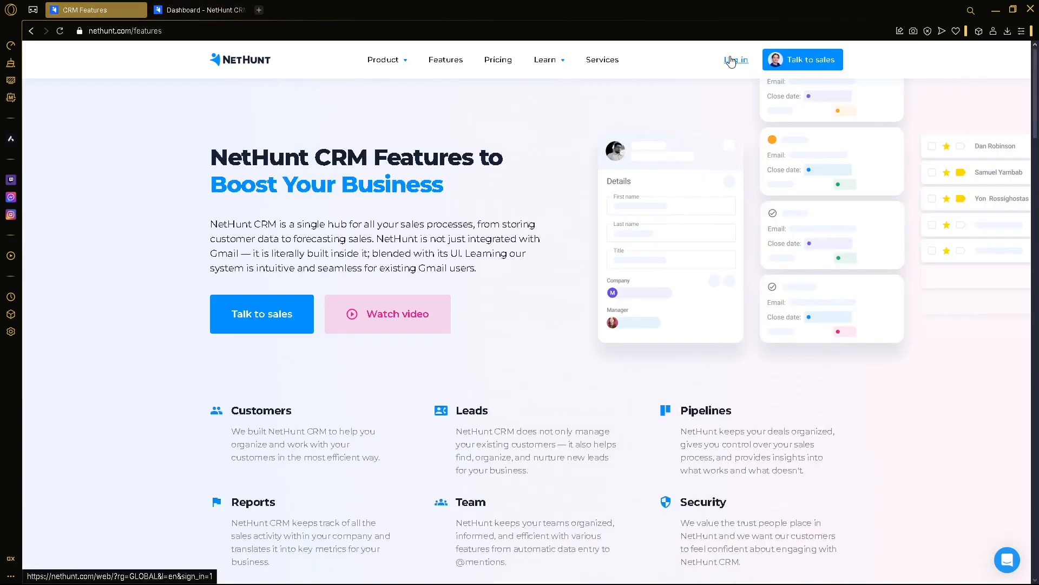
Step: Review the CRM's Deals folder and the Contacts folder with its By source, Outreach and My contacts views
left_click(183, 13)
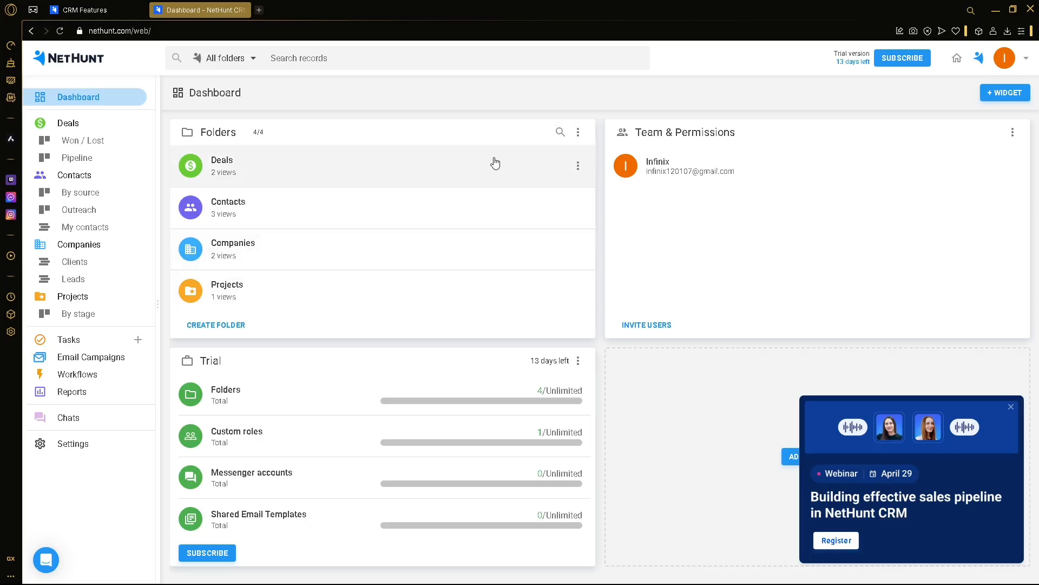
left_click(64, 122)
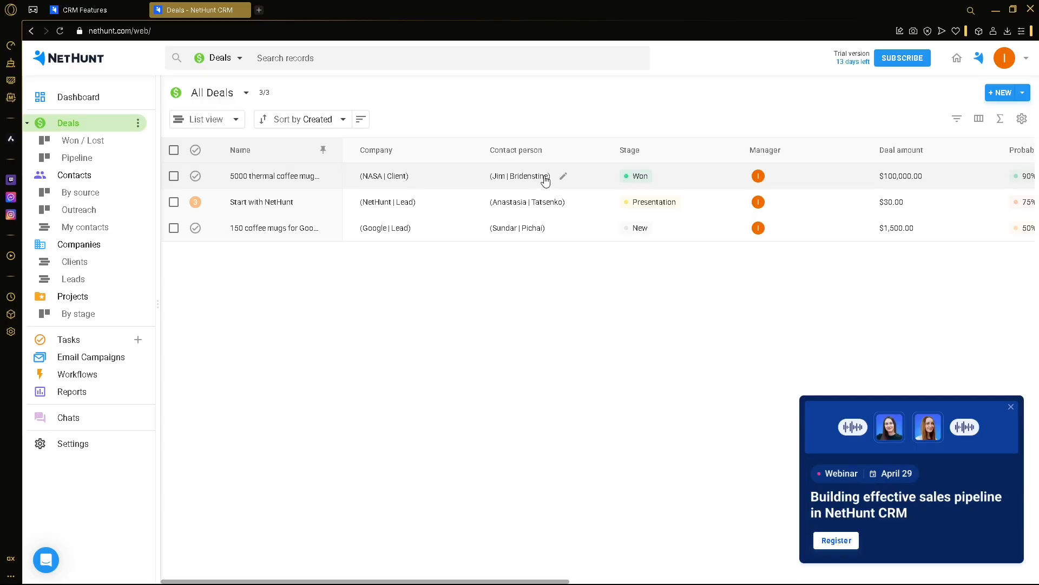
left_click(87, 176)
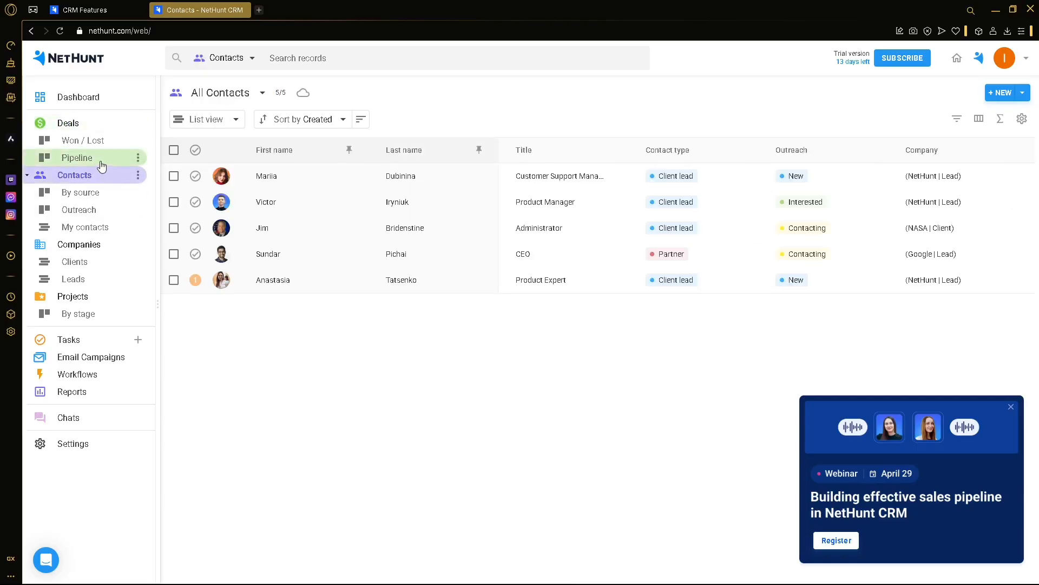
left_click(104, 196)
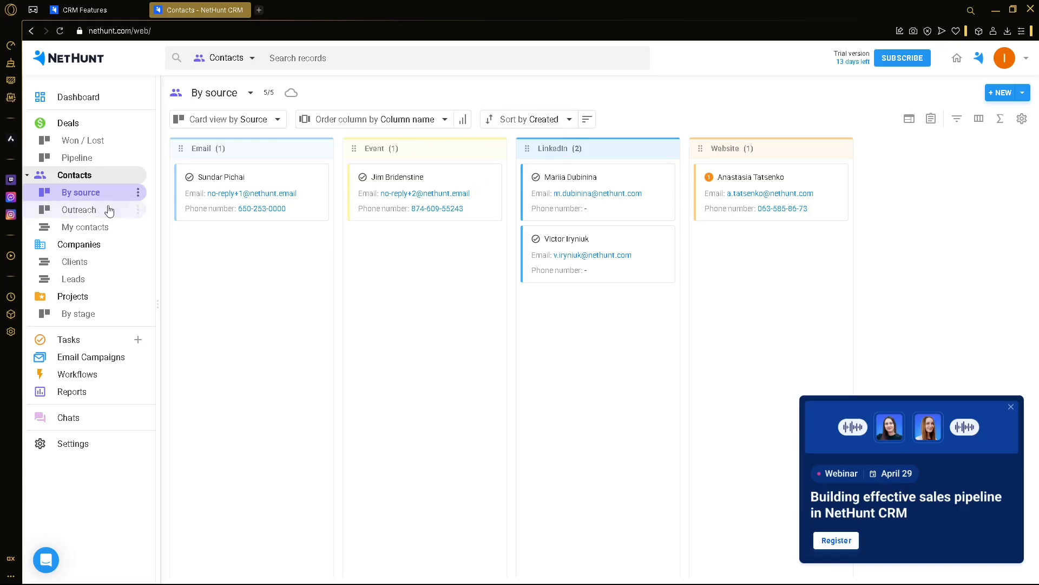
left_click(80, 215)
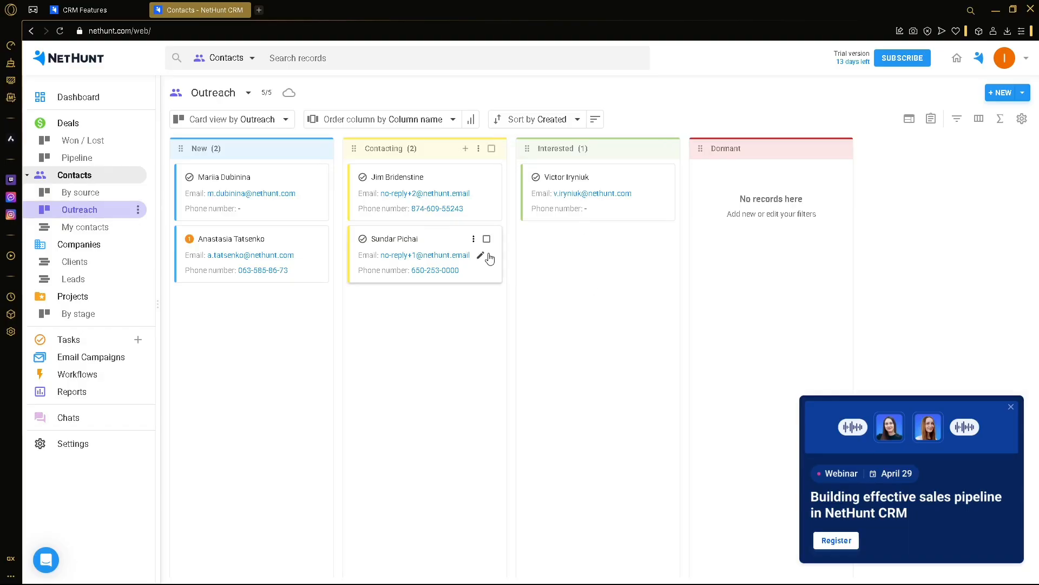
left_click(97, 230)
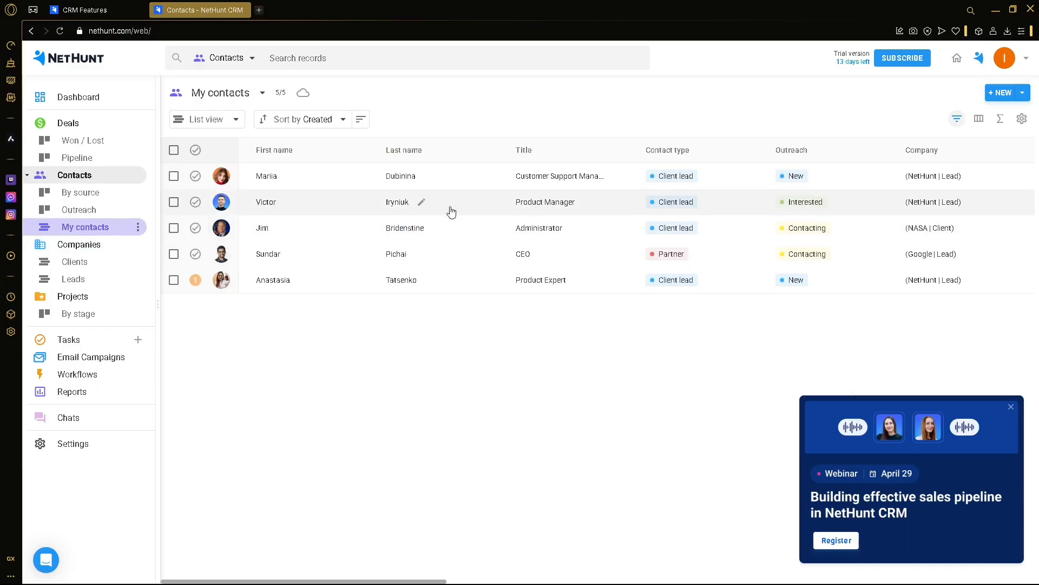
Step: Review the Companies folder together with its Clients and Leads views
left_click(87, 245)
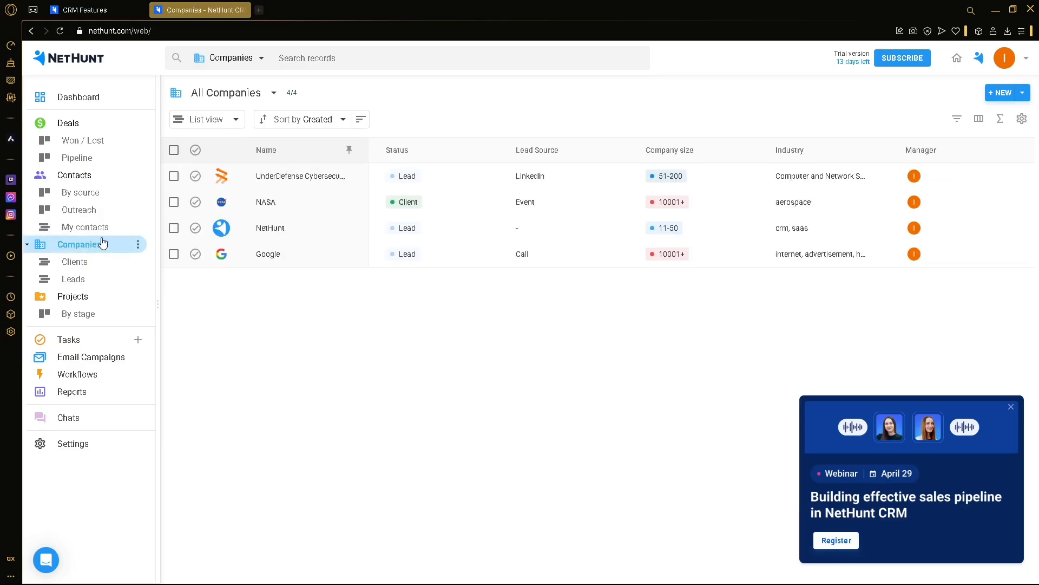
left_click(74, 264)
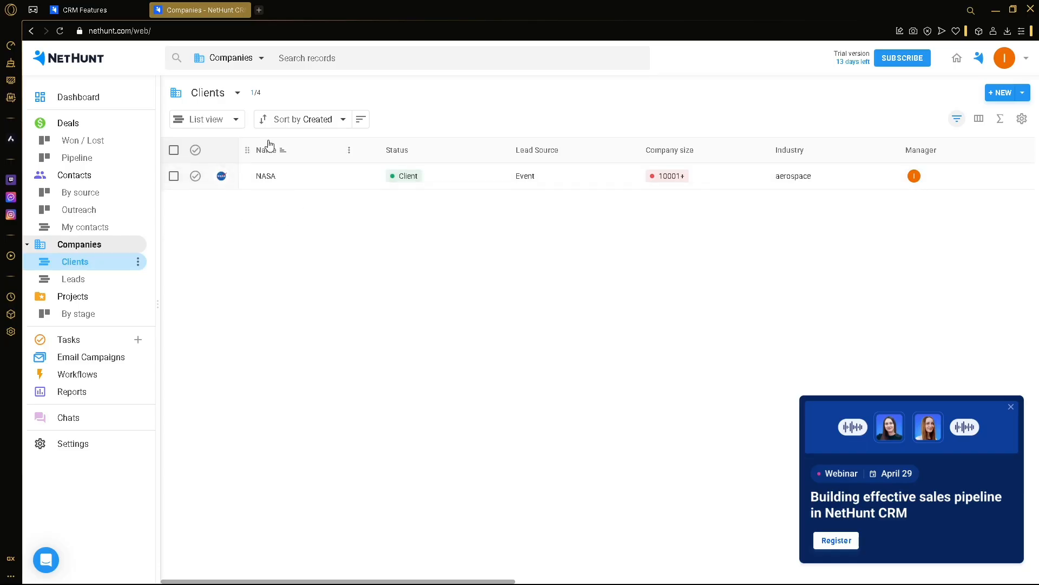
left_click(109, 286)
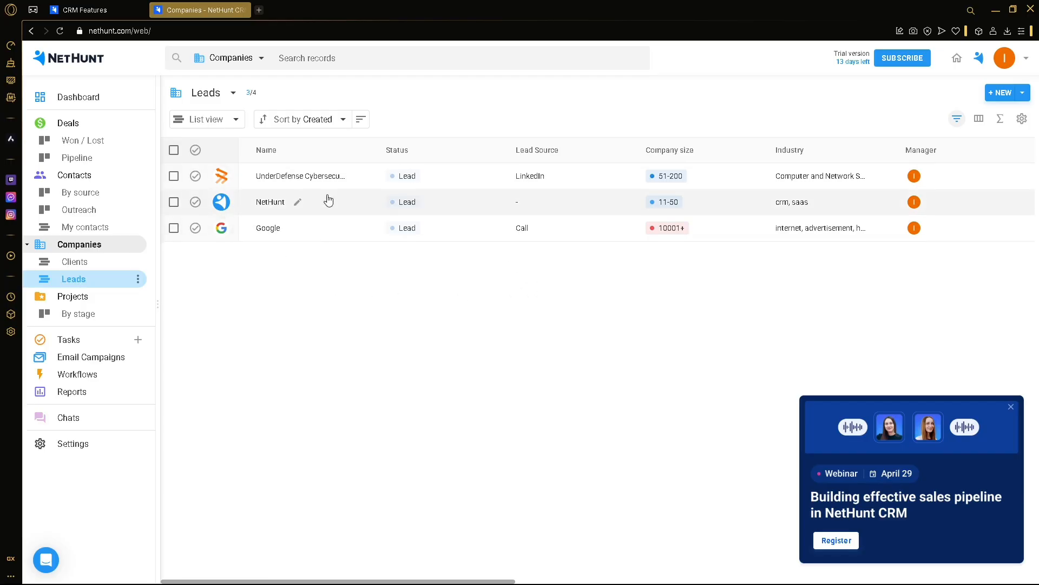
Step: In the Projects By stage view, move the Merch for NetHunt card to Feedback and on to Done
left_click(81, 295)
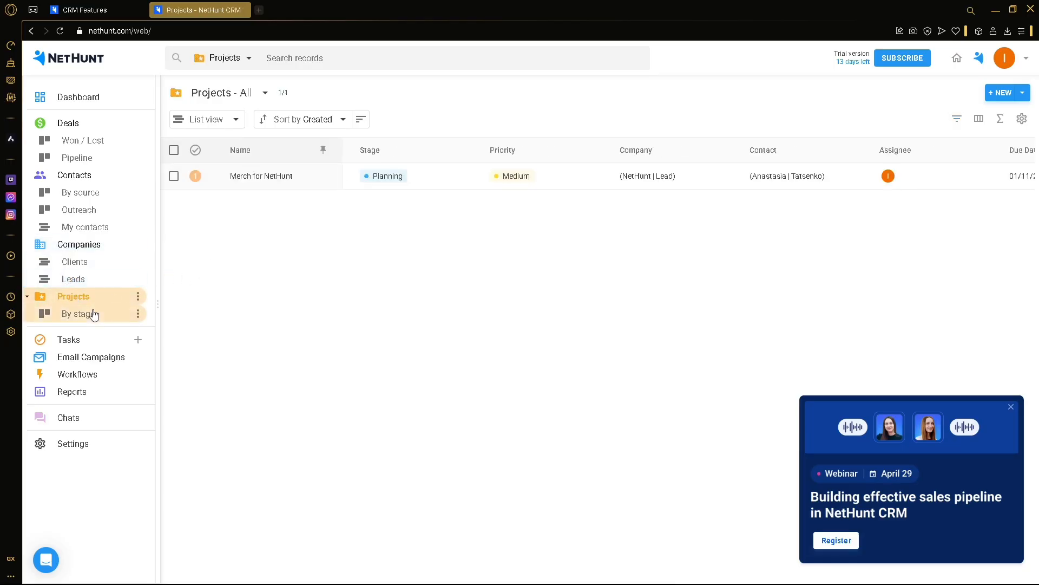
left_click(93, 314)
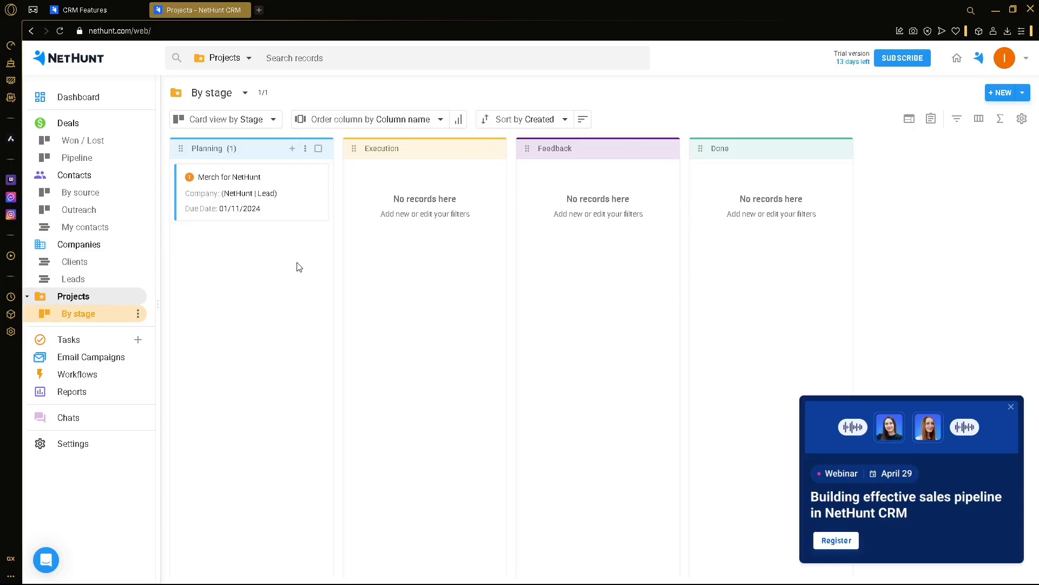
left_click_drag(230, 191, 543, 204)
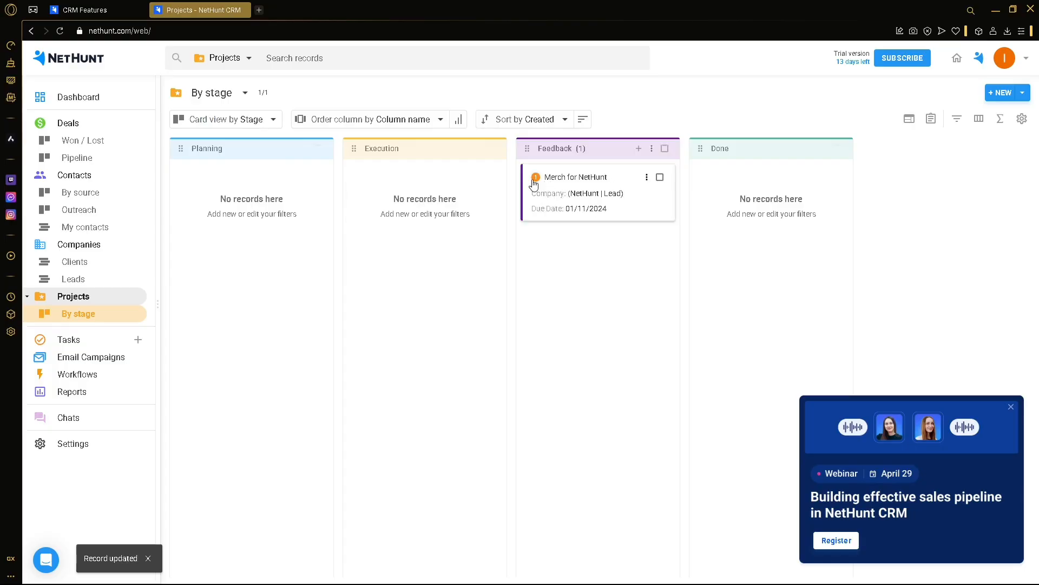
left_click_drag(563, 196, 736, 202)
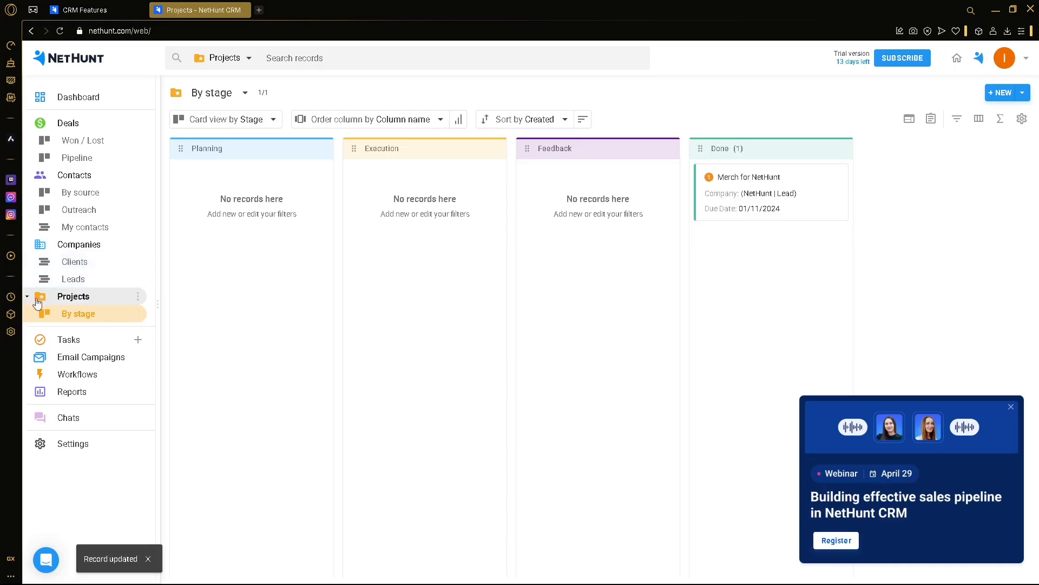
Step: Mark the sample tasks "Check every folder" and "Create a NetHunt CRM account" as completed in All Tasks
left_click(68, 340)
left_click(137, 340)
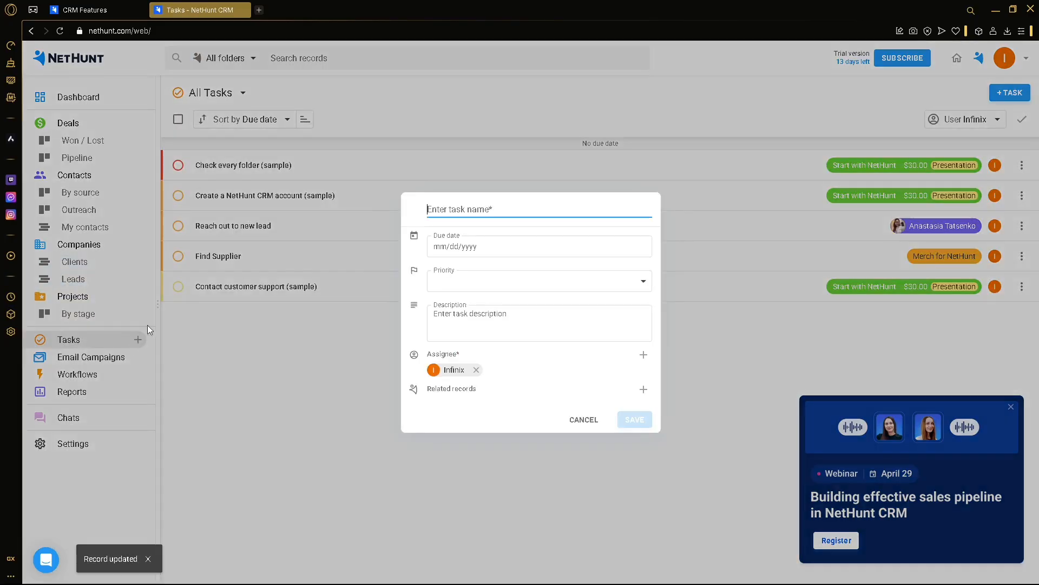
left_click(581, 424)
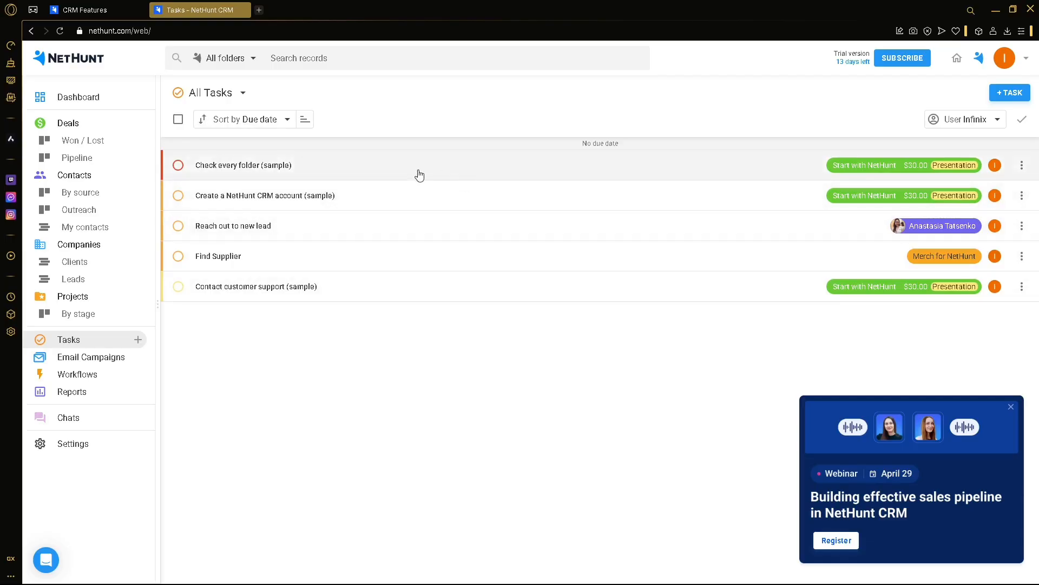
left_click(183, 171)
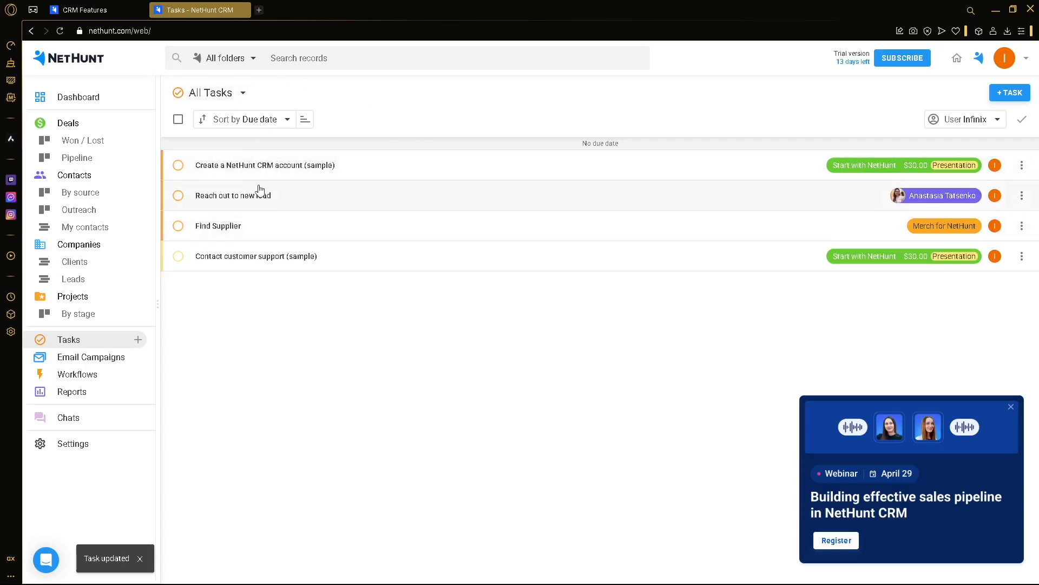
left_click(179, 169)
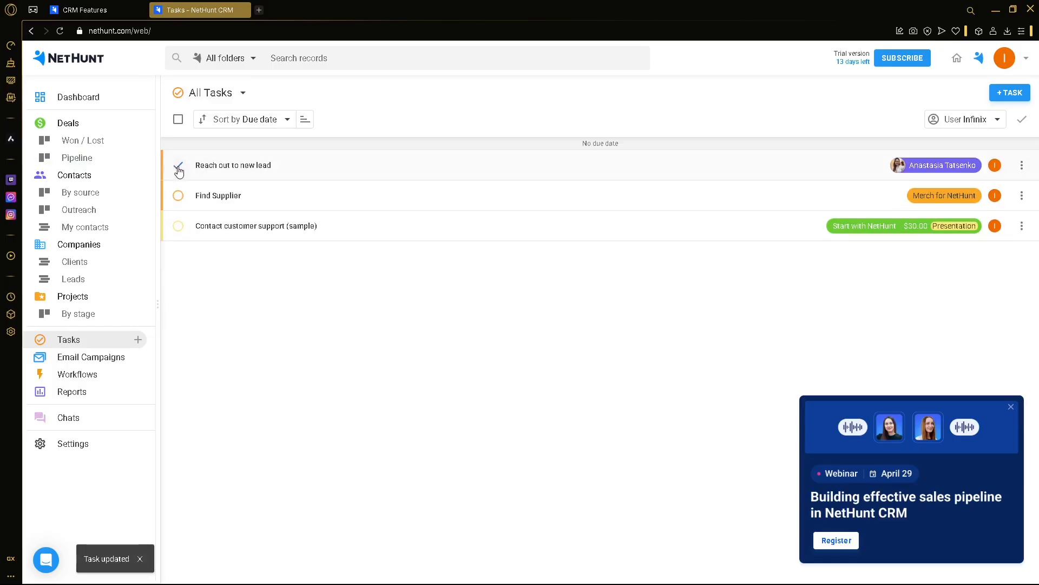
Step: Start a new task with High priority and a due date of 04/09/2025
left_click(1003, 94)
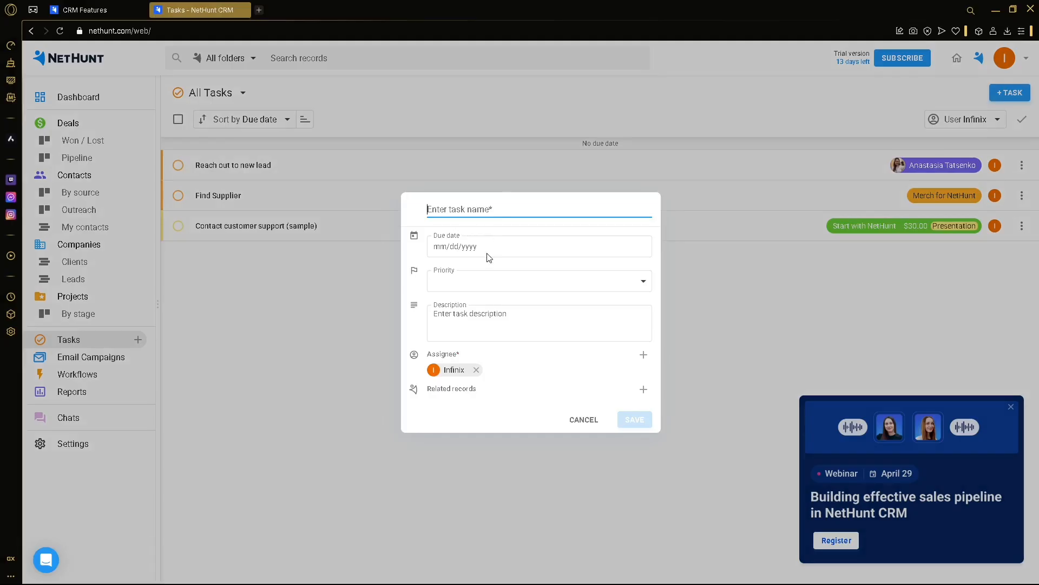
left_click(487, 251)
left_click(451, 280)
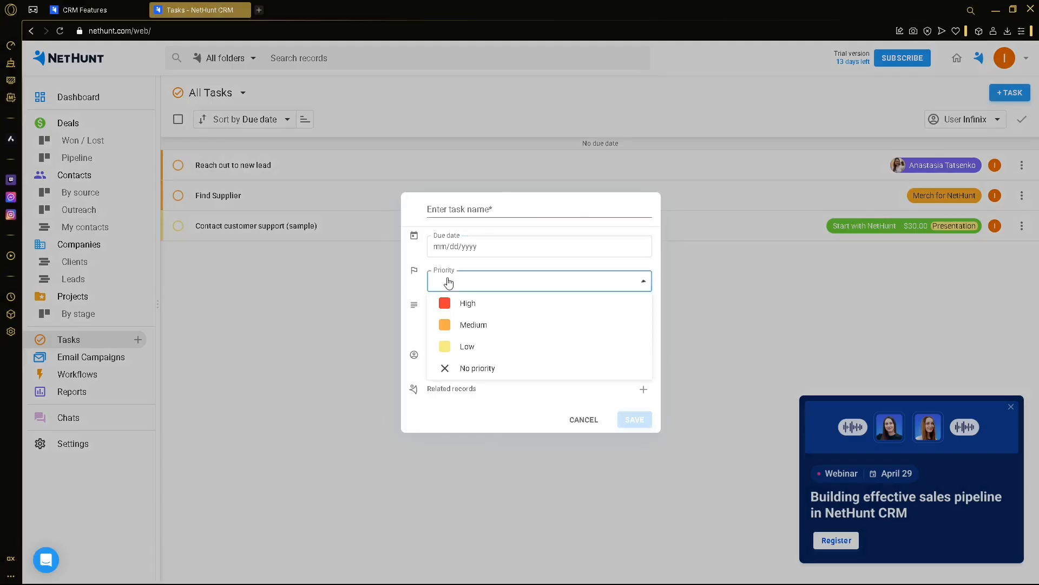
left_click(482, 303)
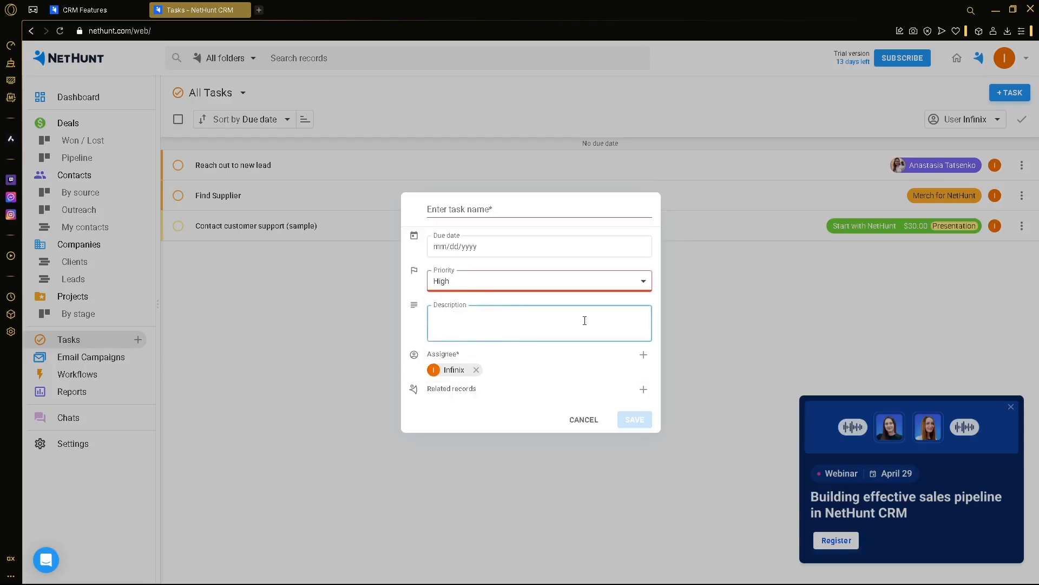
left_click(553, 248)
left_click(570, 392)
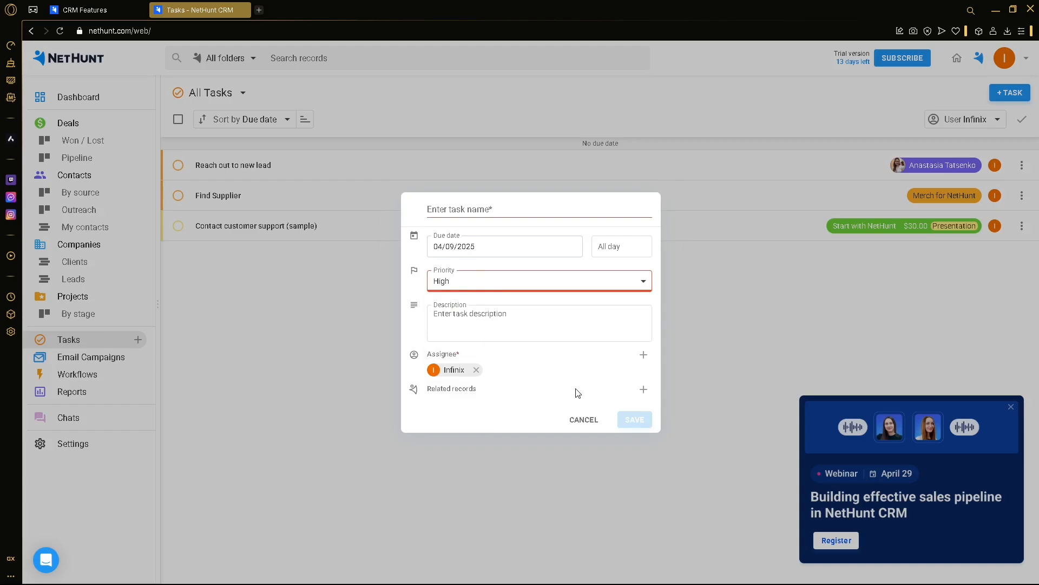
Step: Save the new task under the name "how" and mark it as completed
left_click(572, 212)
type("hjo")
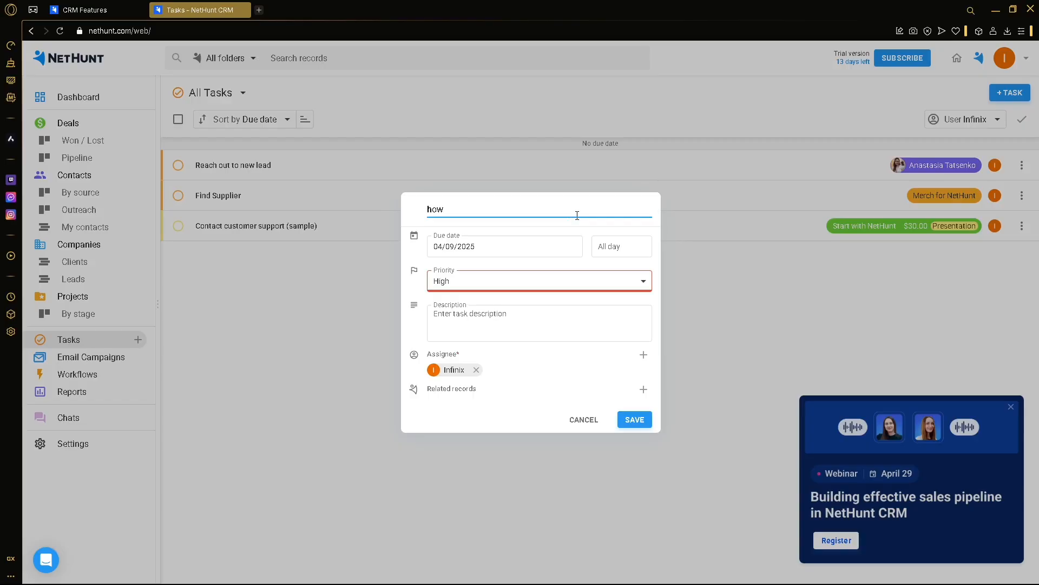
left_click(635, 420)
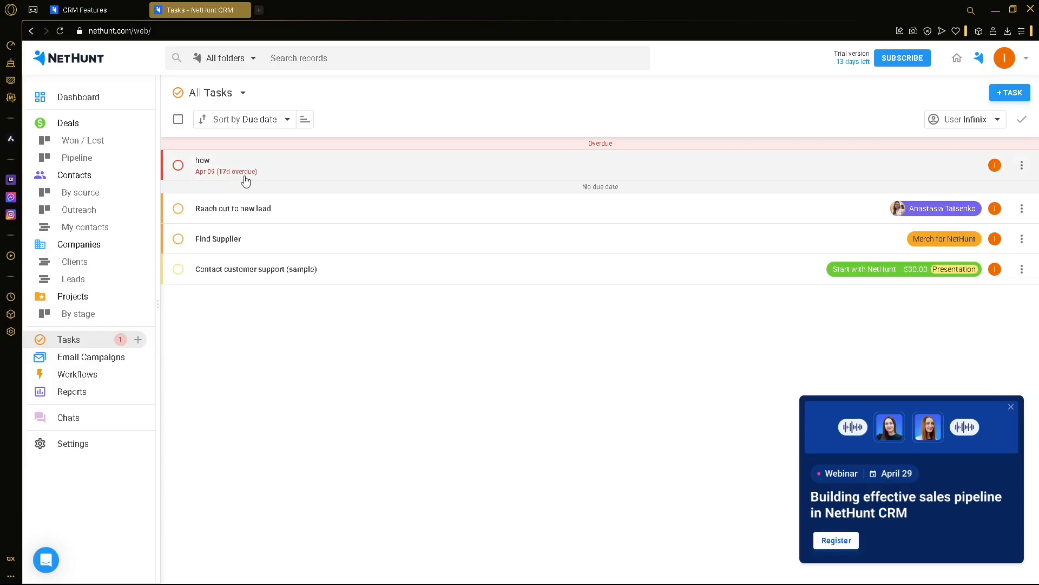
left_click(176, 165)
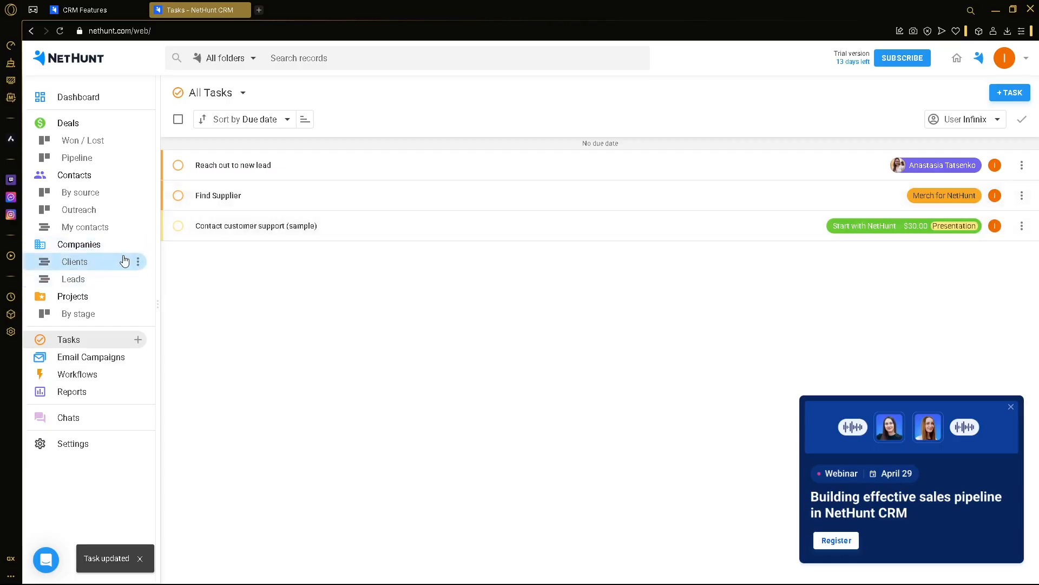
Step: Start a new email campaign using the Contacts folder and the My contacts view
left_click(113, 357)
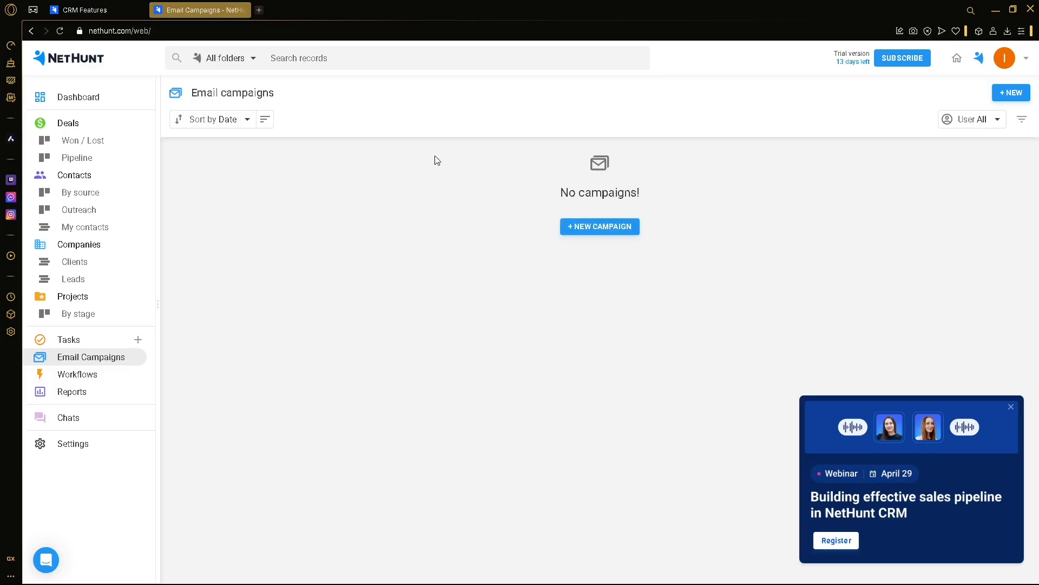
left_click(615, 230)
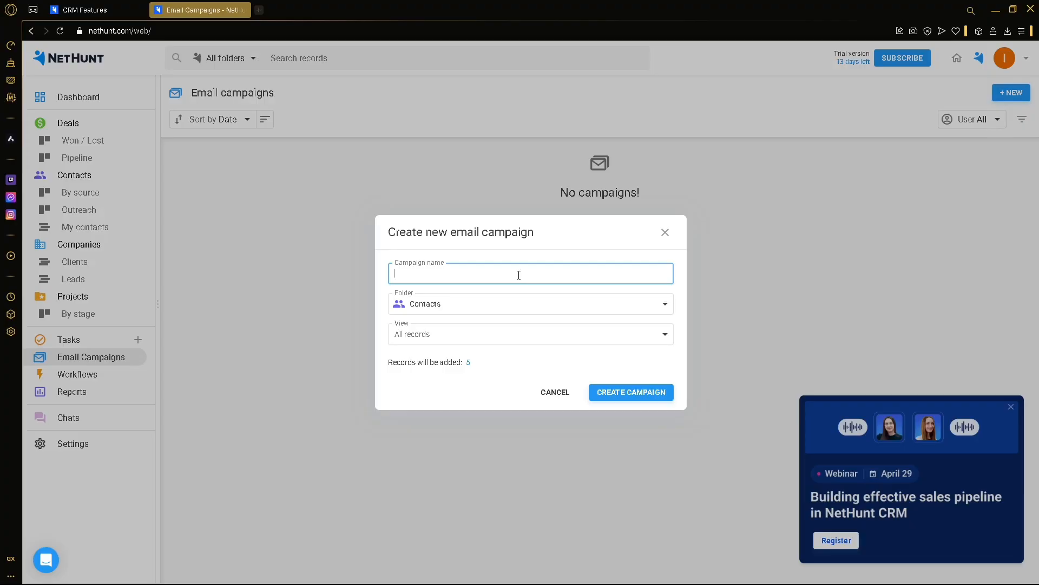
left_click(490, 302)
left_click(491, 302)
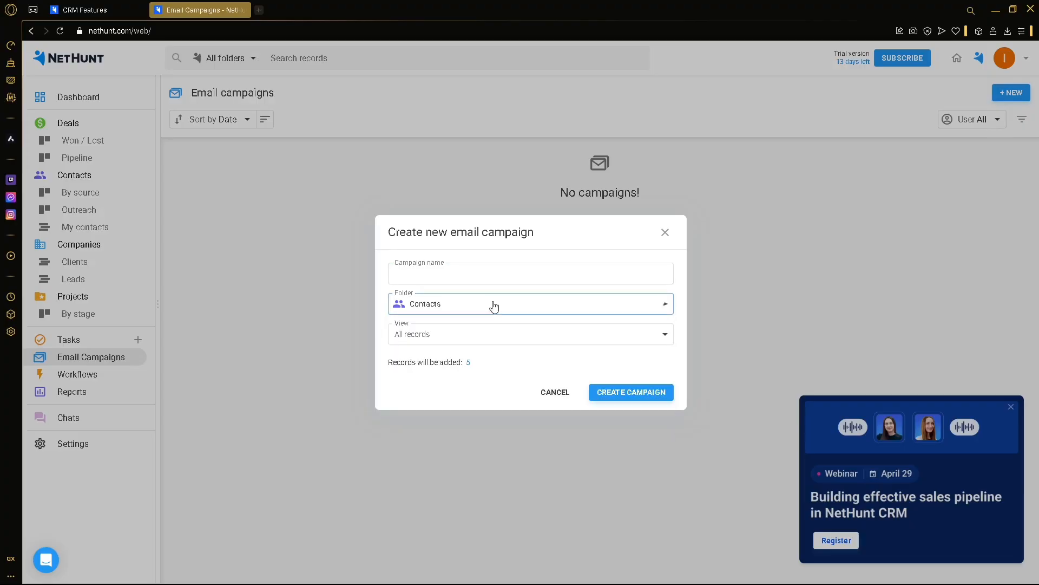
left_click(486, 327)
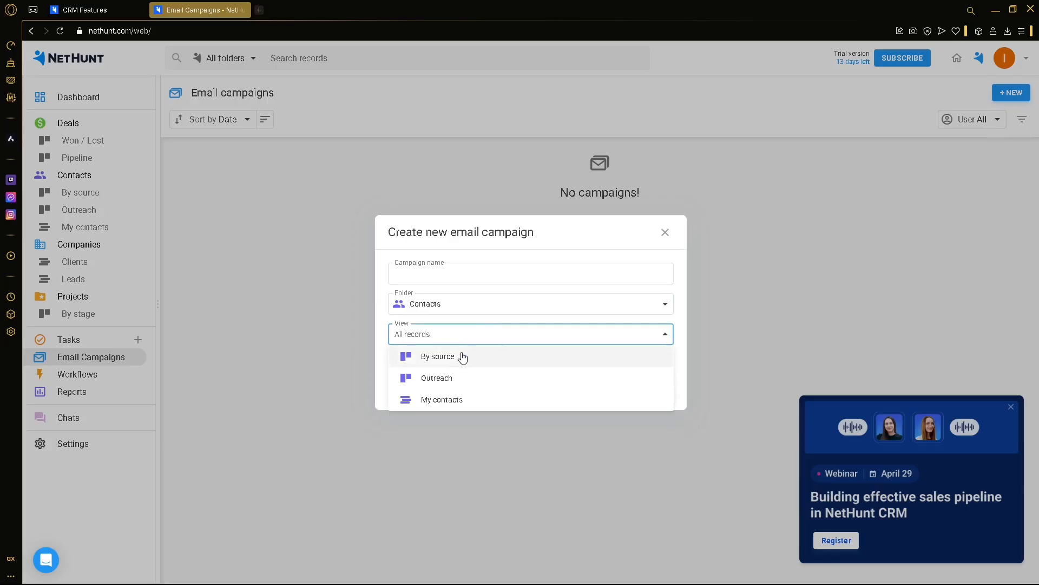
left_click(466, 367)
left_click(461, 334)
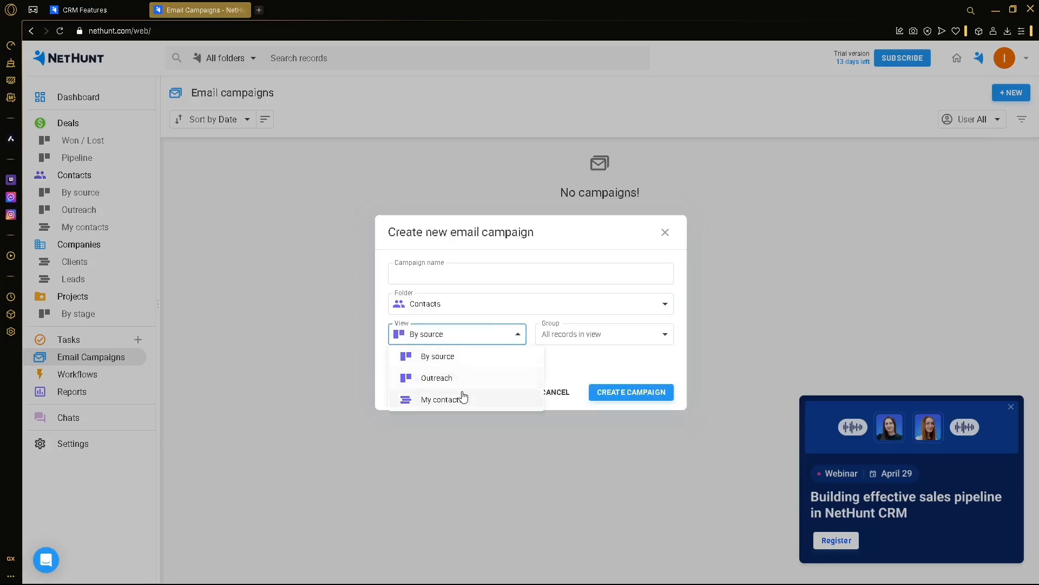
left_click(464, 399)
left_click(476, 344)
left_click(470, 397)
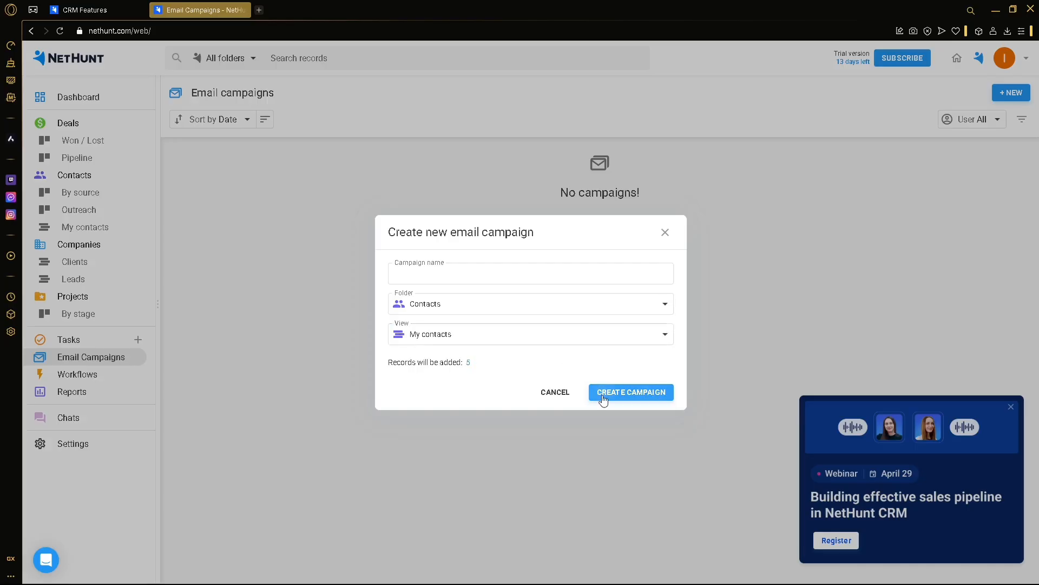
Step: Name the email campaign "how" and create it
left_click(635, 393)
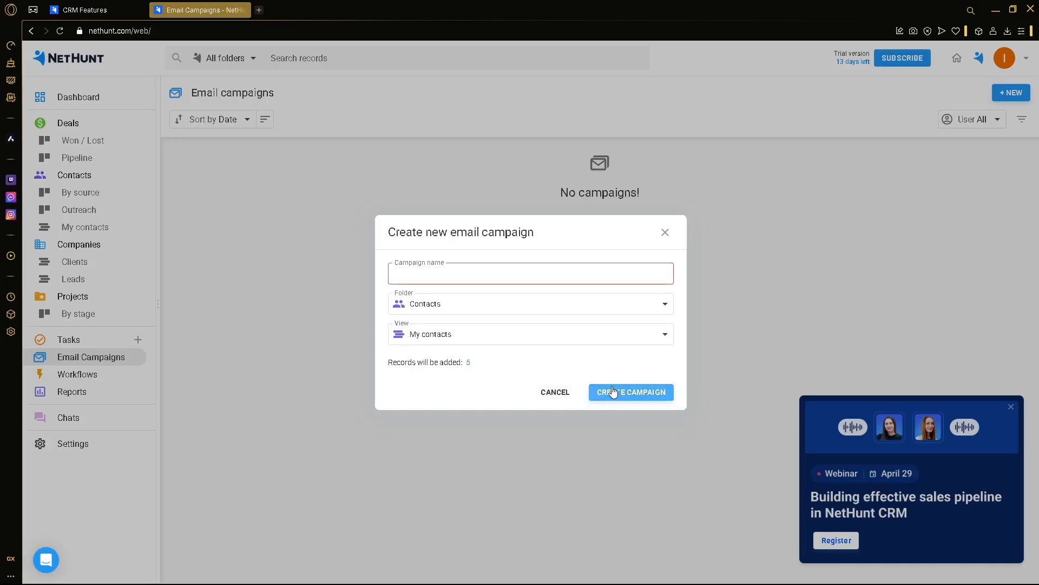
left_click(490, 271)
type("how")
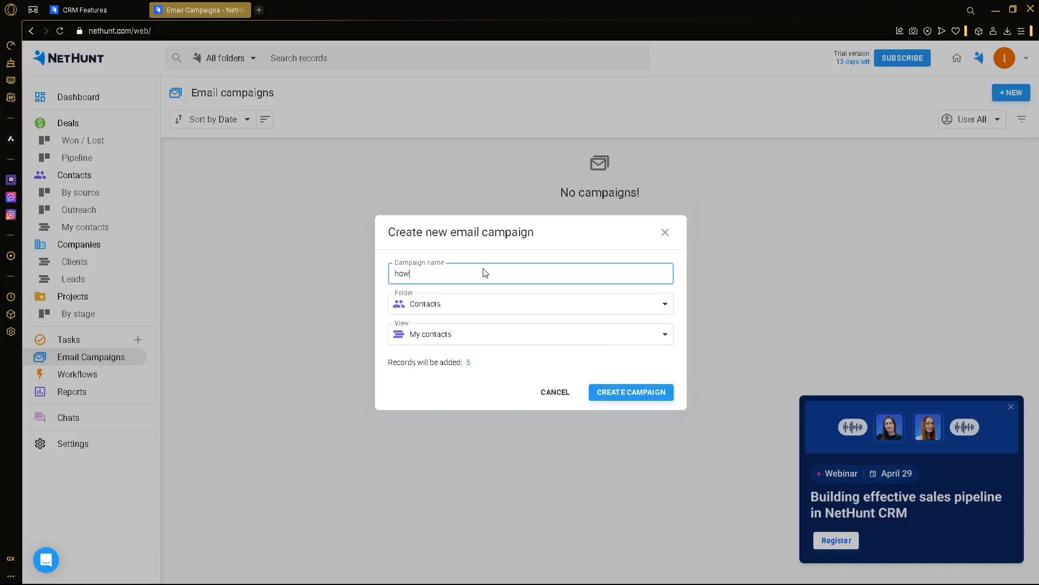
left_click(644, 393)
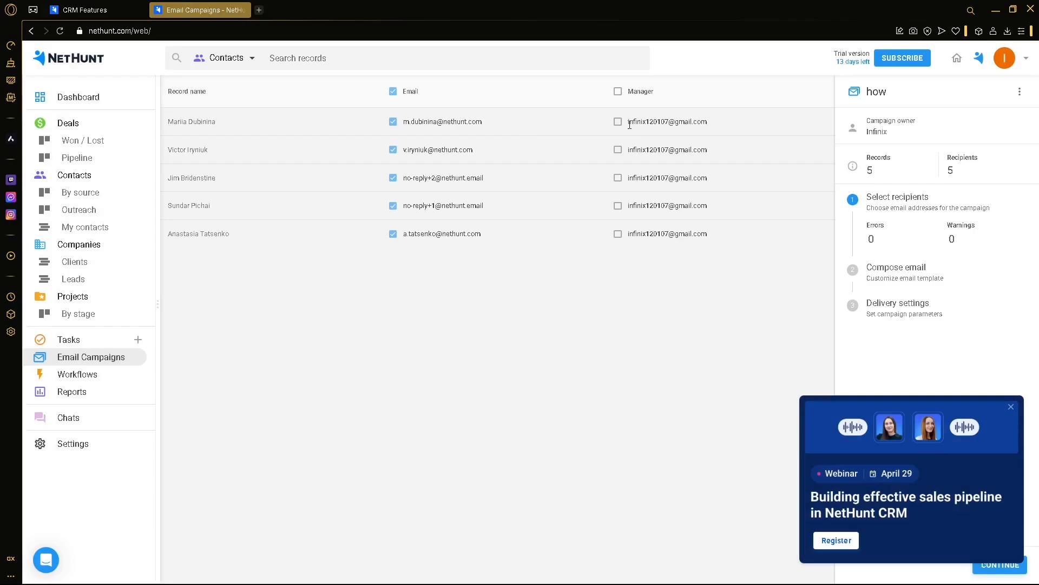
Step: Include the Manager email addresses of the first three records as campaign recipients and dismiss the webinar promotion
left_click(618, 121)
left_click(618, 150)
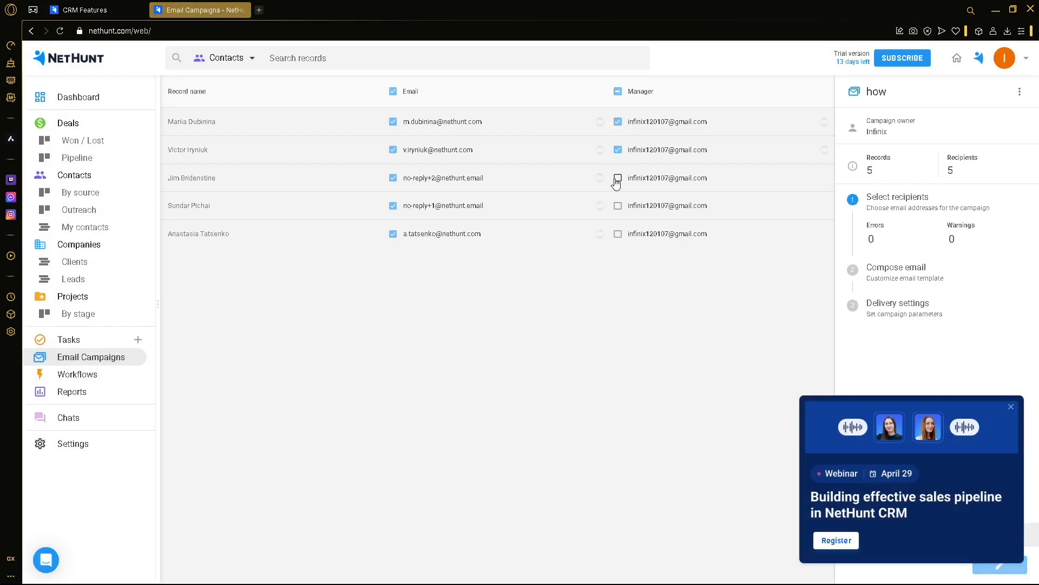
left_click(618, 177)
left_click(1010, 409)
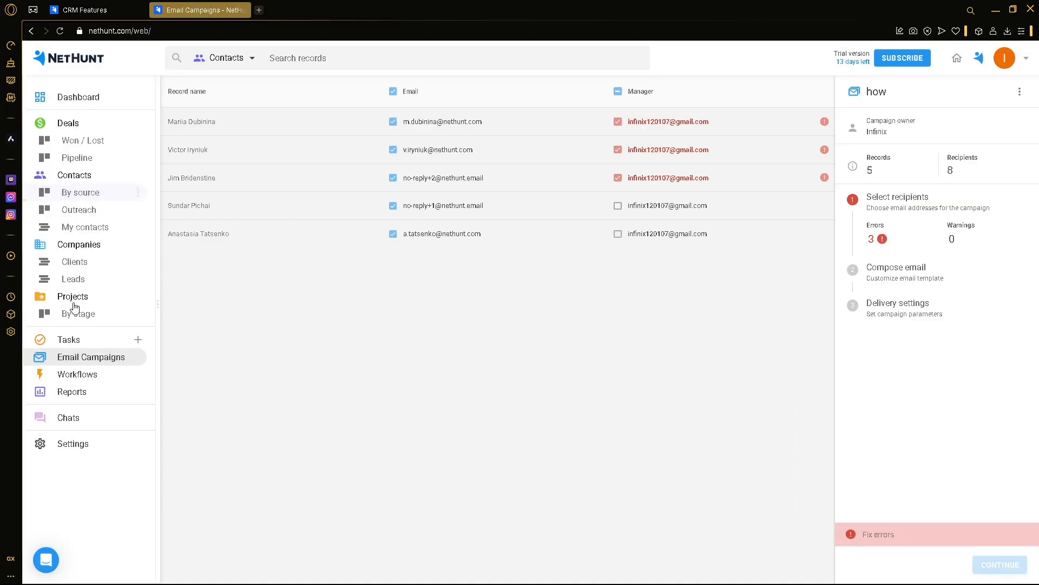
Step: Go to Workflows, look at the form for creating a new workflow and close it without creating one
left_click(86, 374)
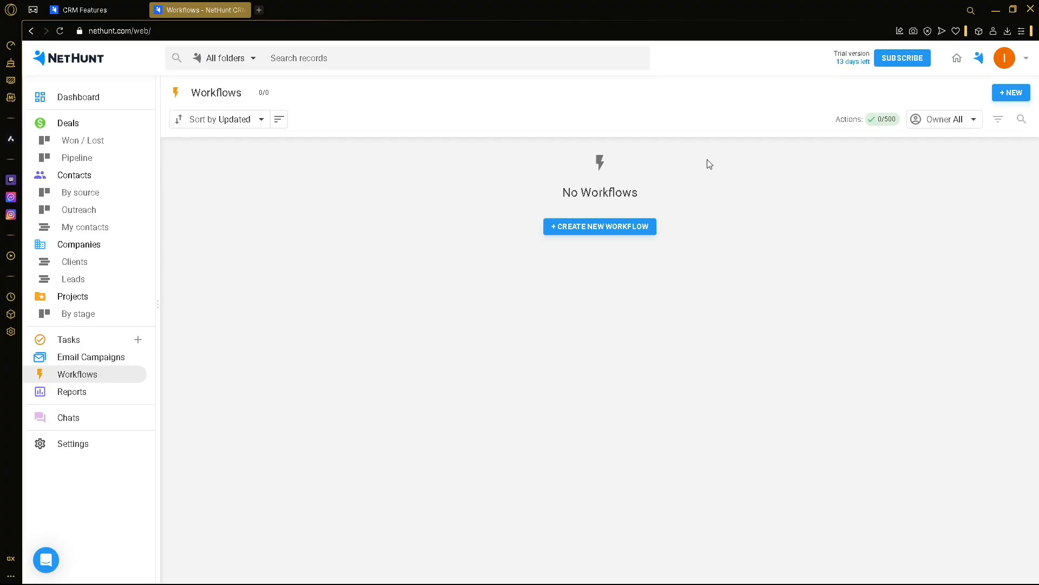
left_click(635, 233)
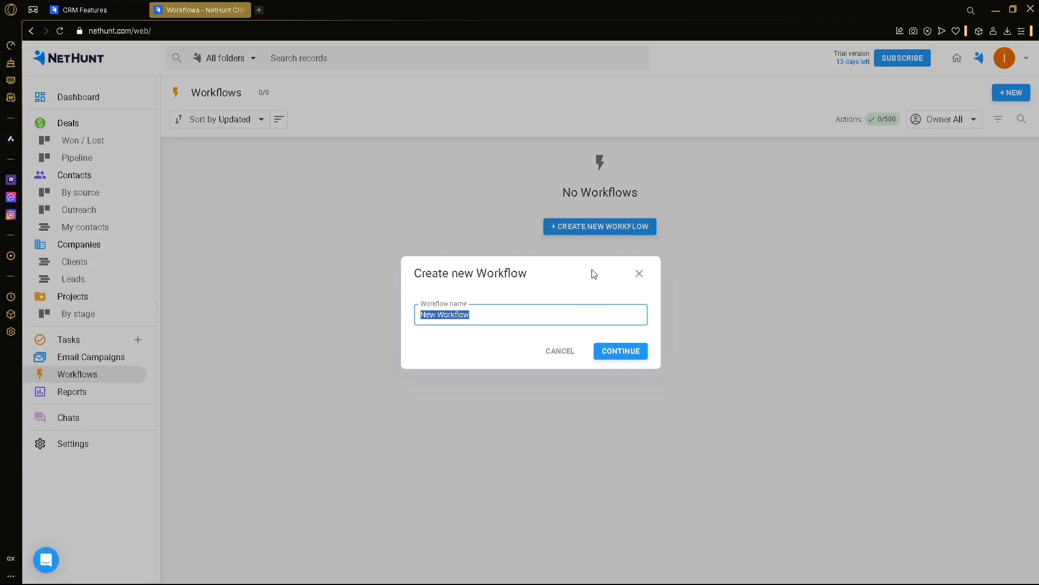
left_click(639, 274)
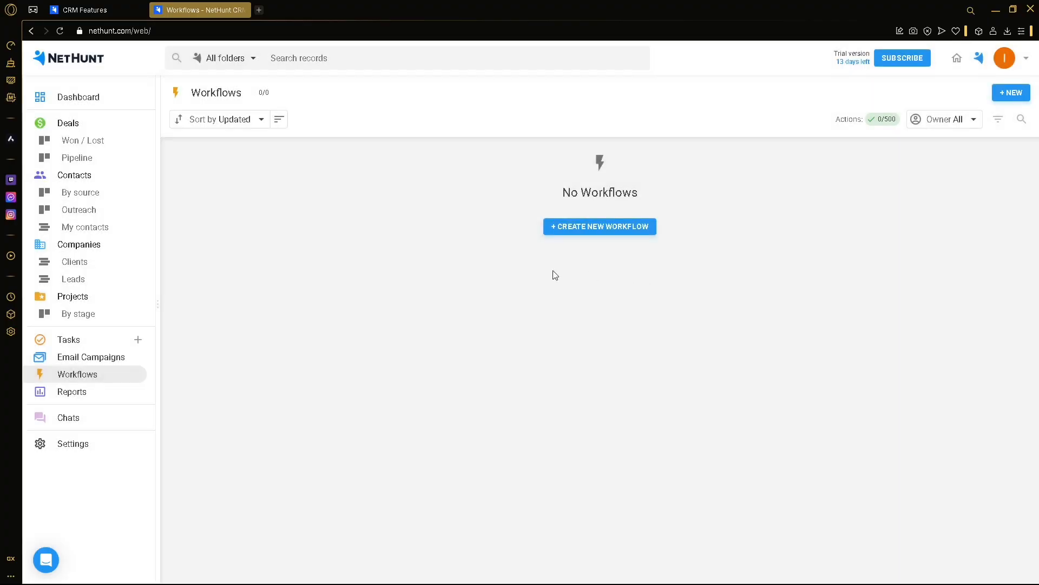
Step: Create a report named User activity in Reports, and view the Pipeline report setup form without creating that report
left_click(118, 391)
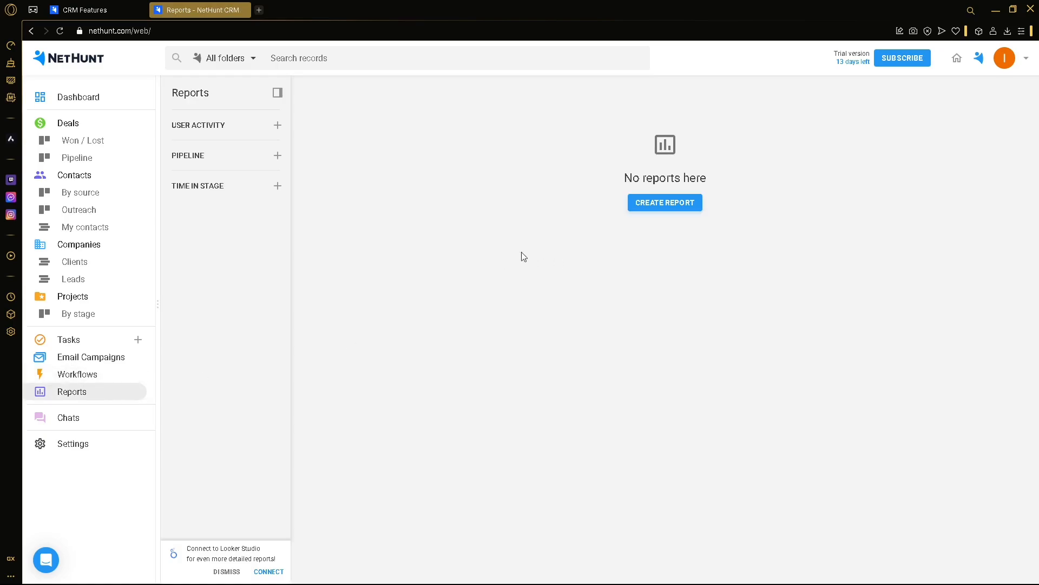
left_click(276, 126)
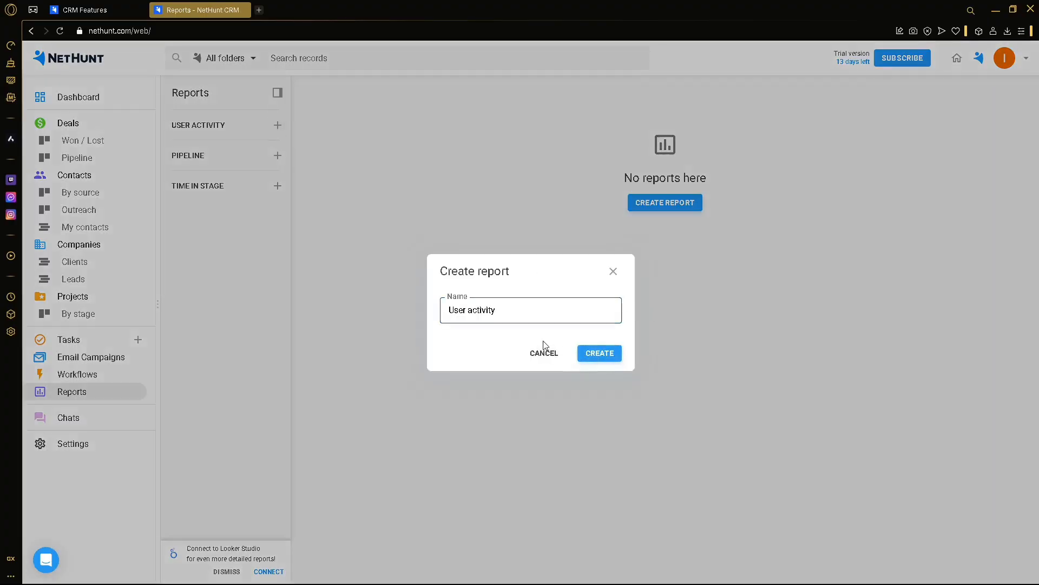
left_click(603, 352)
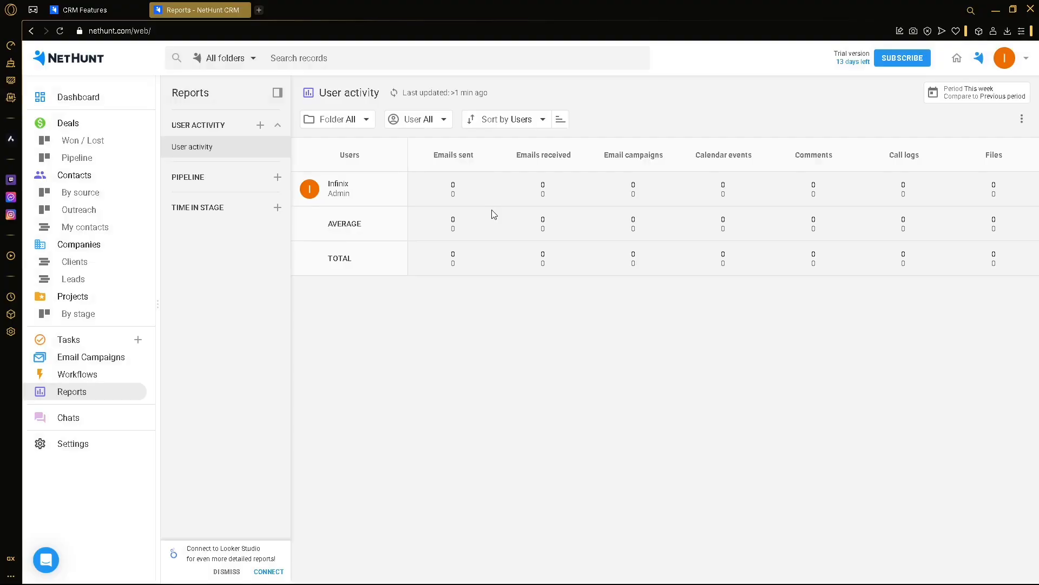
left_click(277, 177)
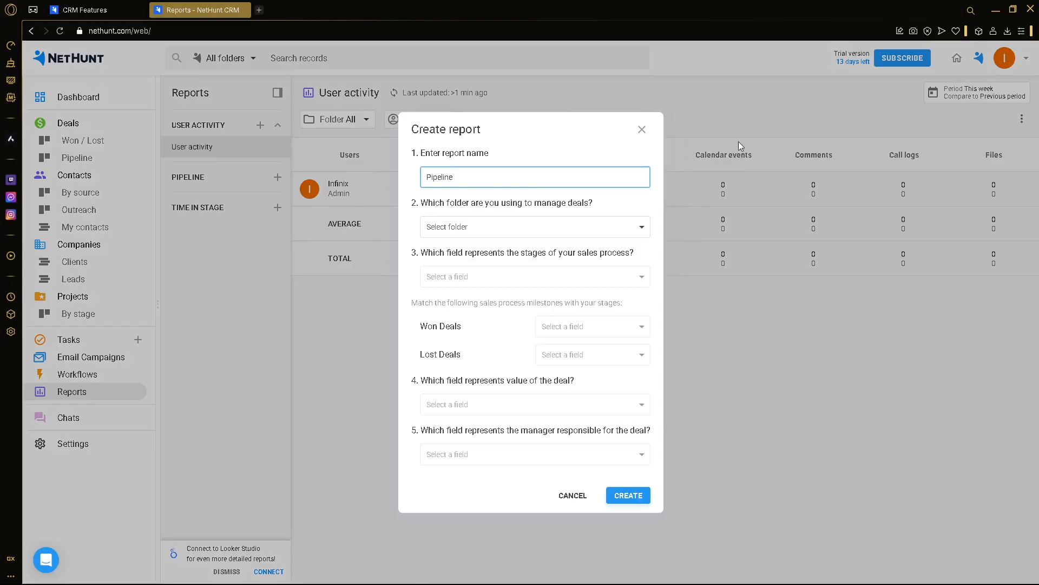
left_click(640, 130)
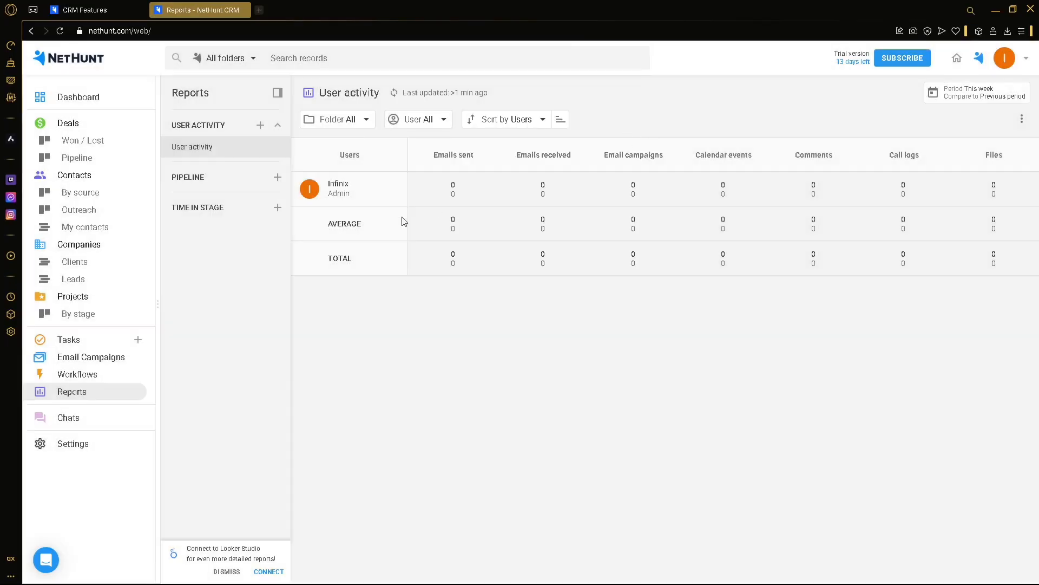
Step: View the Chats section, and look through the personal preferences and the list of categories in Settings
left_click(46, 416)
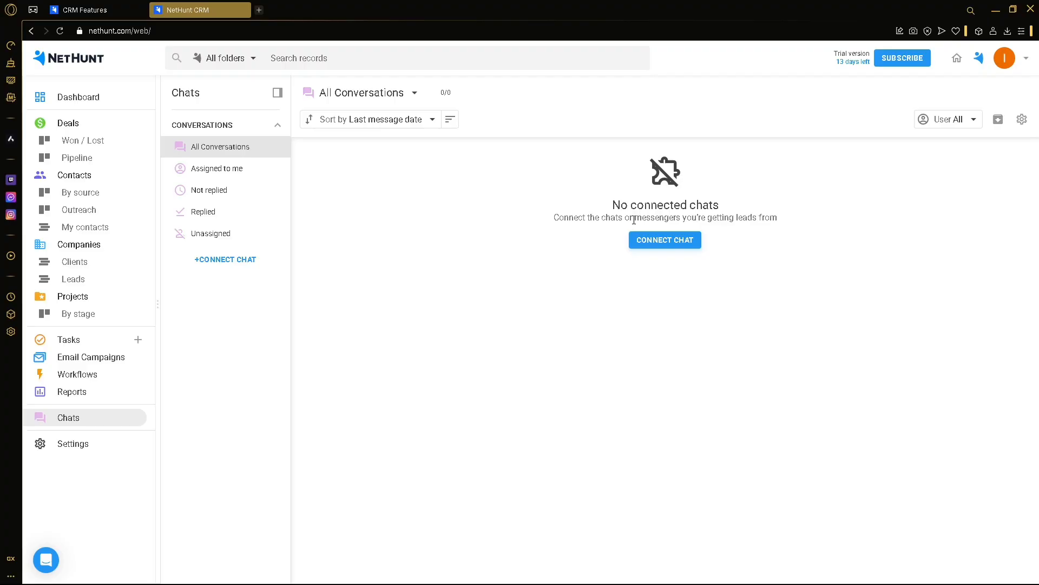
left_click(75, 452)
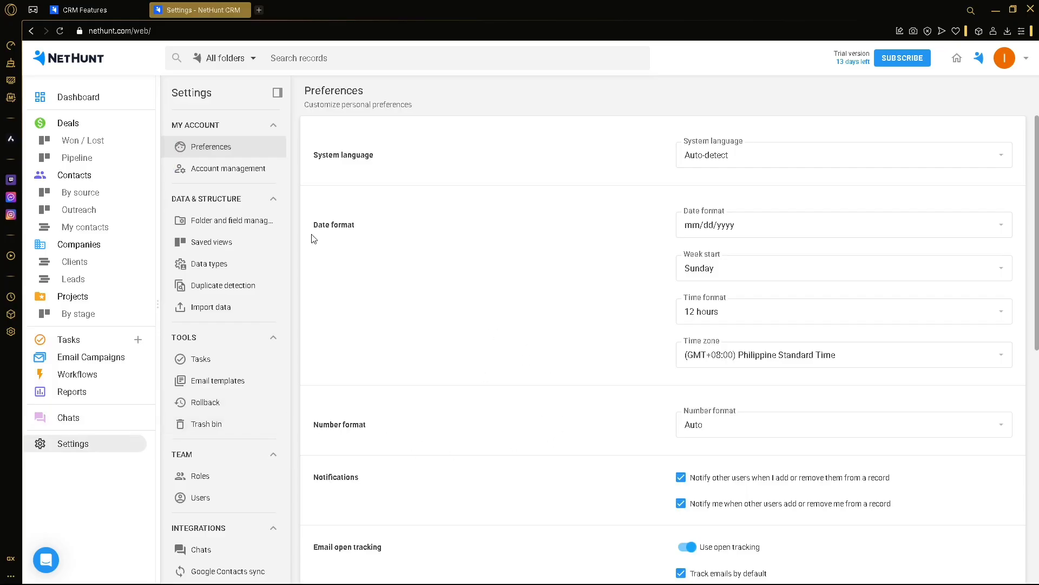
scroll(311, 237, "down", 1)
scroll(260, 241, "down", 3)
scroll(260, 249, "up", 3)
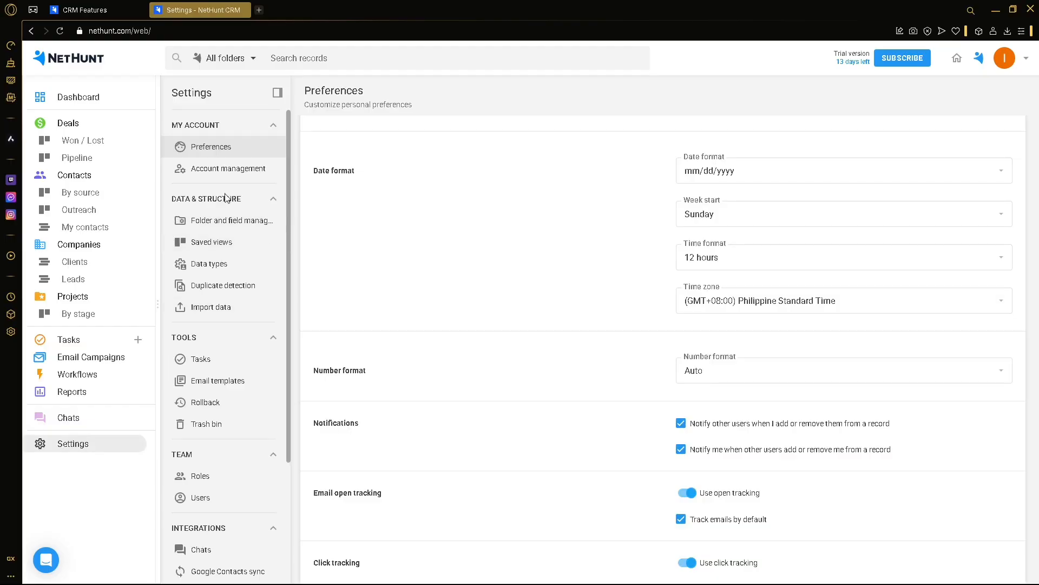
scroll(287, 214, "down", 3)
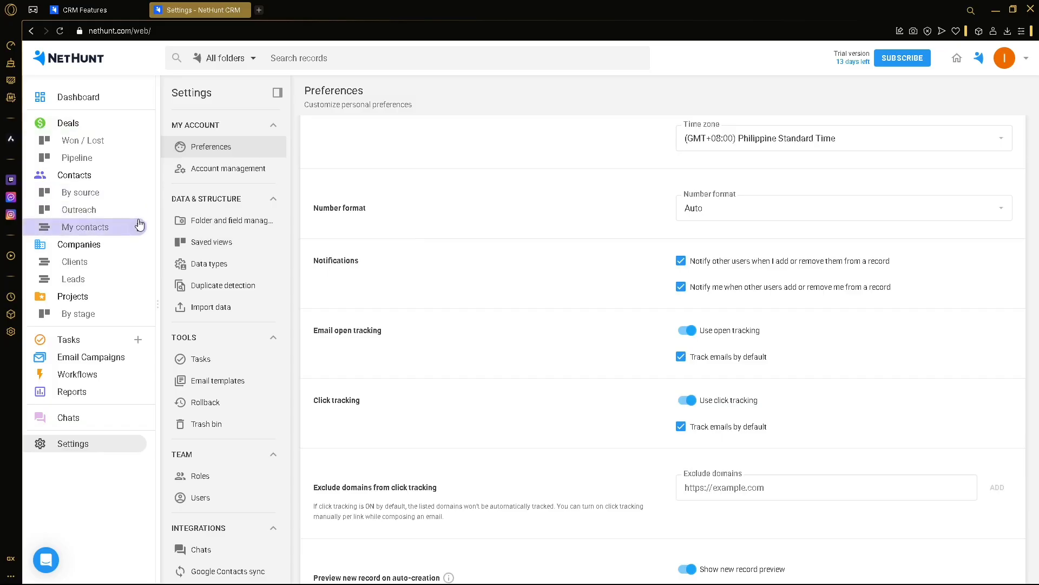
scroll(162, 226, "down", 1)
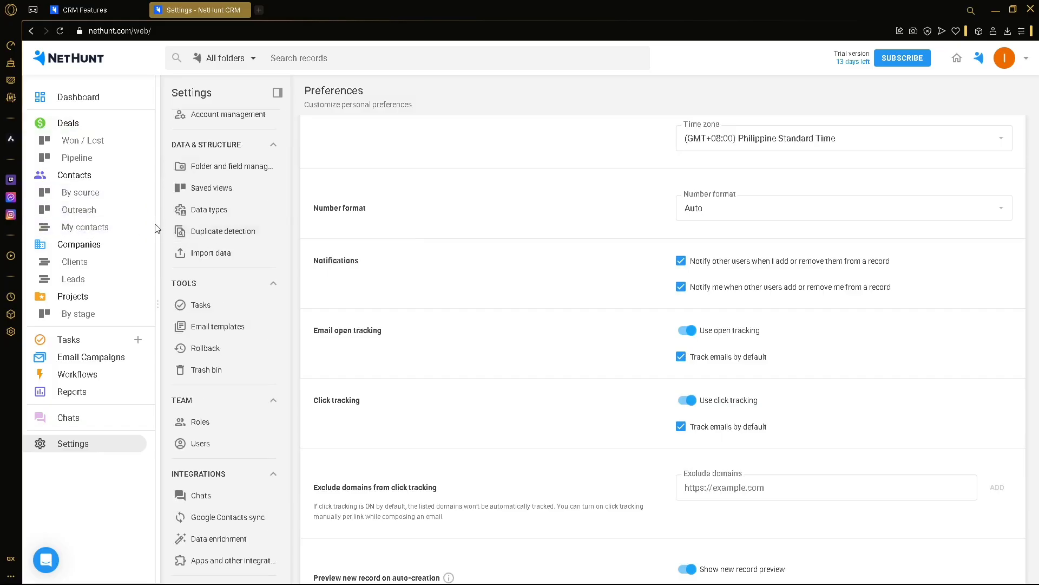